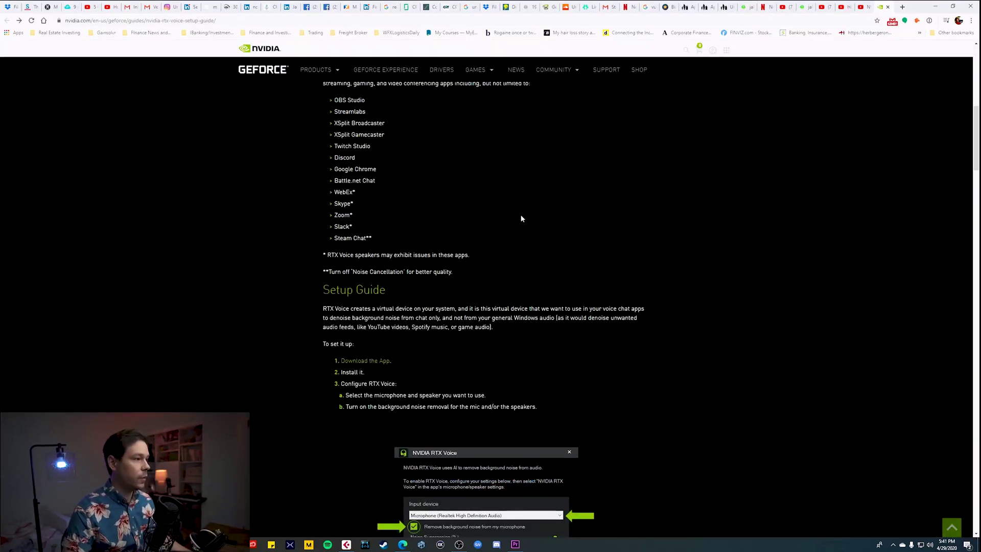
# Download the RTX Voice app from the Setup Guide on the NVIDIA page and start its installer
pyautogui.click(225, 21)
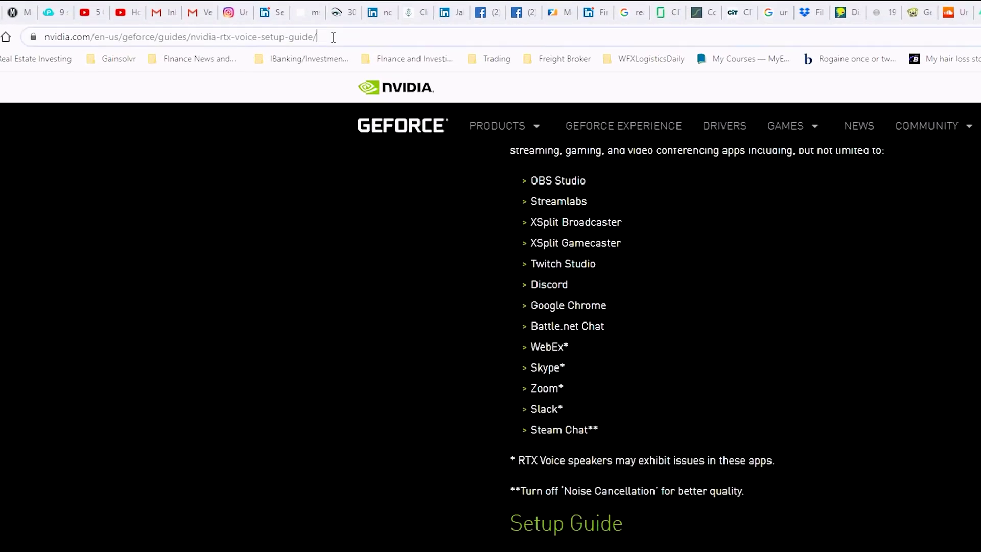
pyautogui.moveTo(333, 36); pyautogui.dragTo(50, 40)
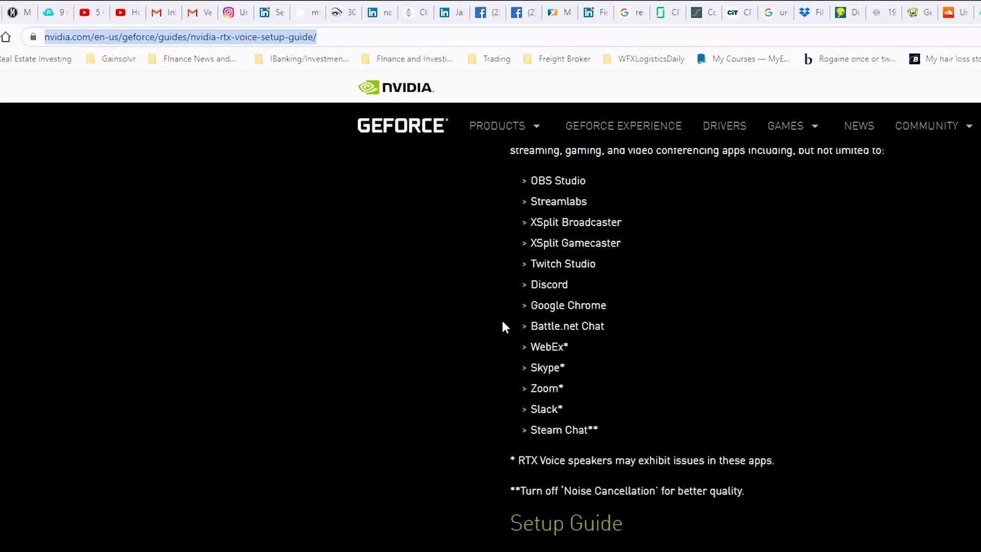
pyautogui.click(665, 353)
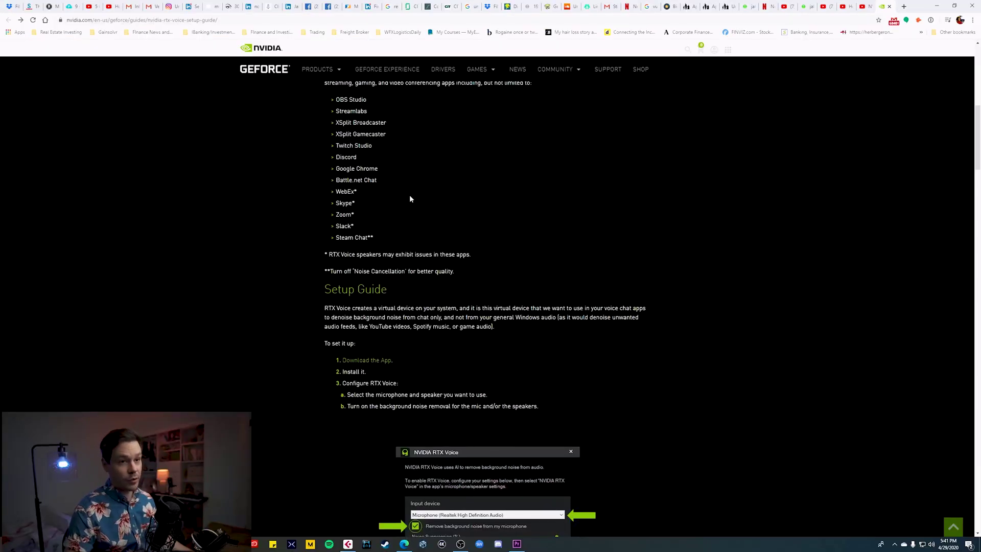
pyautogui.scroll(-1, 459, 233)
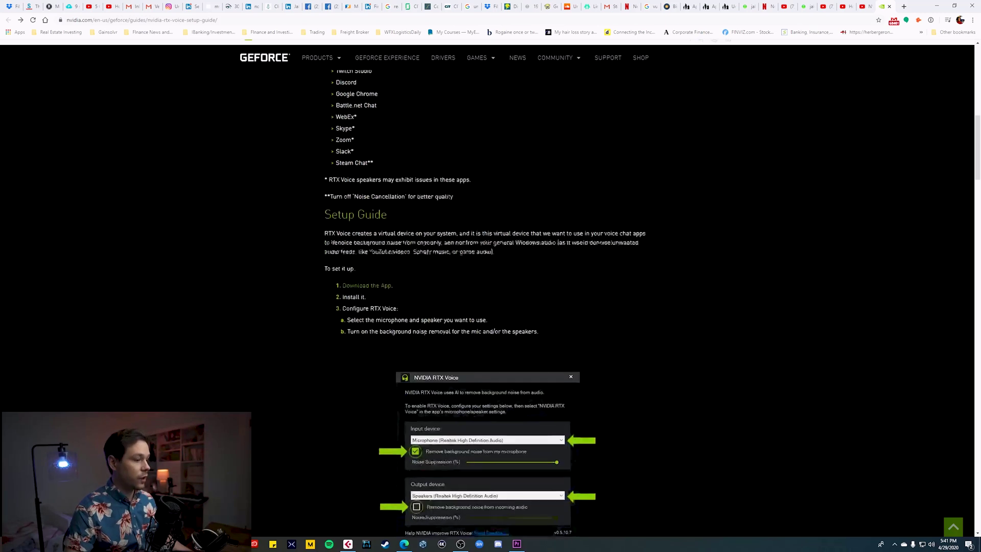
pyautogui.click(359, 285)
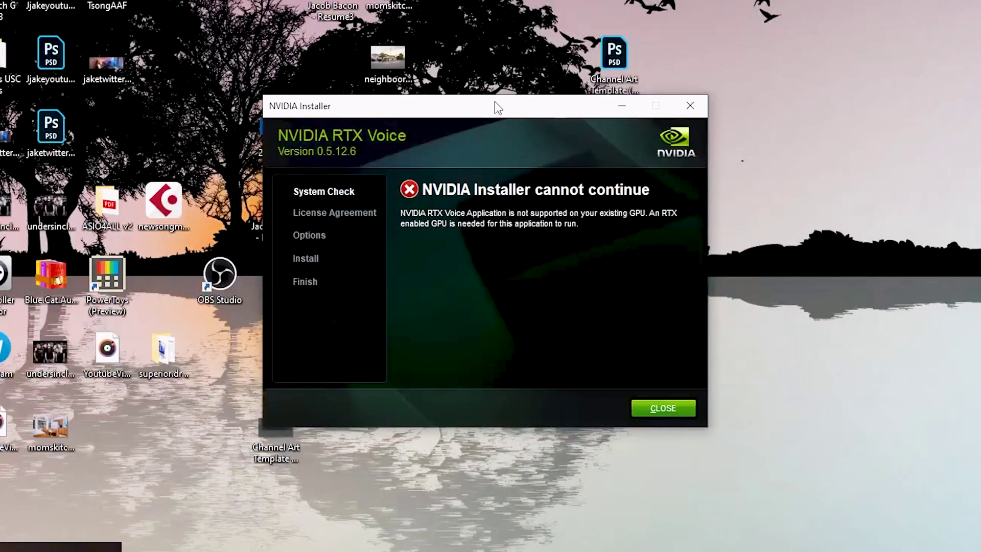
pyautogui.moveTo(494, 101); pyautogui.dragTo(467, 106)
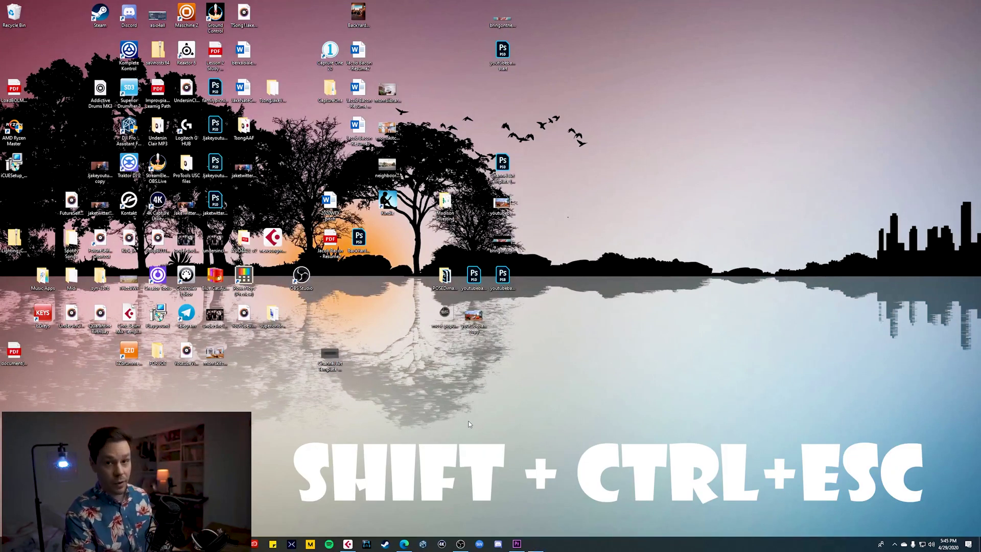
# Launch notepad with administrative privileges as a new task from Task Manager
pyautogui.hotkey('ctrl', 'shift', 'Escape')
pyautogui.moveTo(390, 155); pyautogui.dragTo(549, 159)
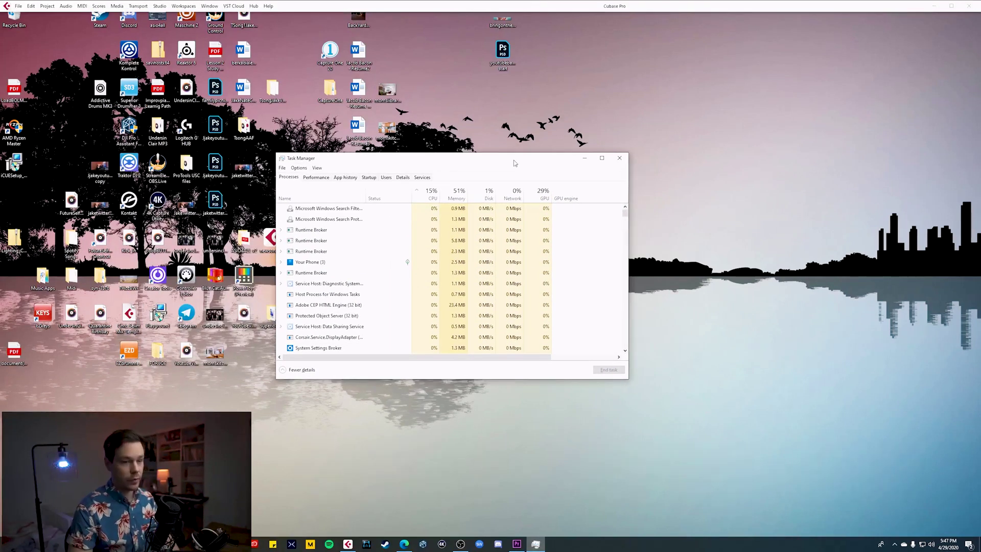
pyautogui.click(282, 168)
pyautogui.click(309, 177)
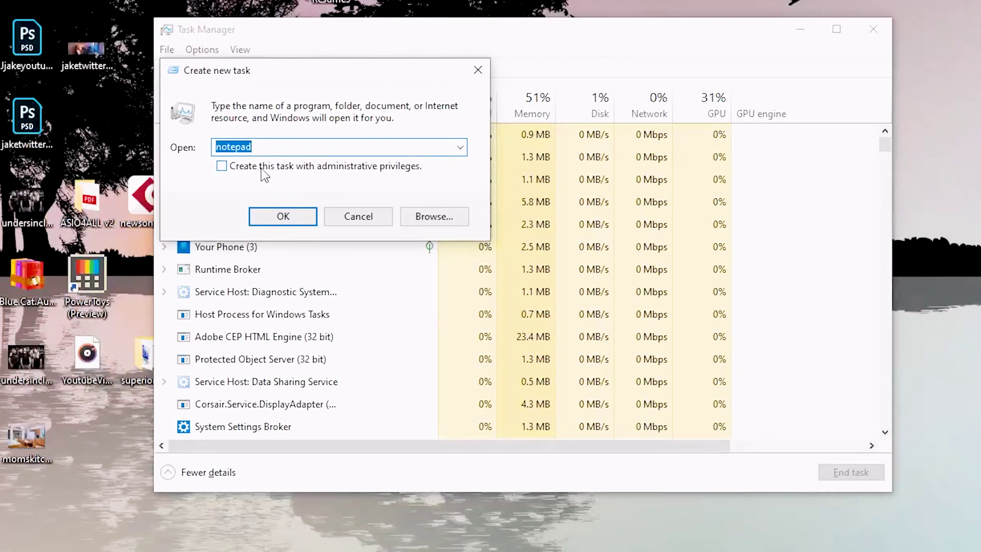
pyautogui.click(261, 168)
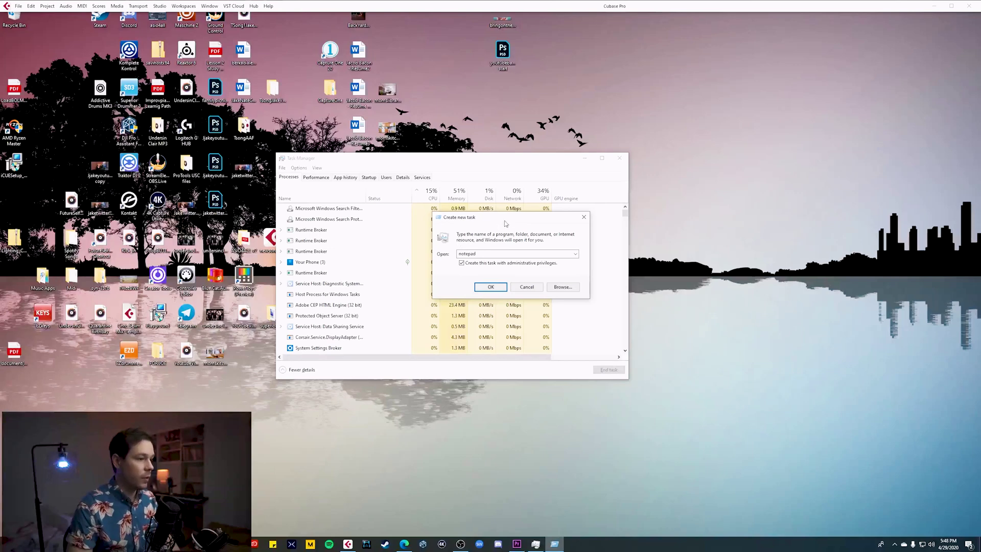
pyautogui.moveTo(506, 223); pyautogui.dragTo(491, 221)
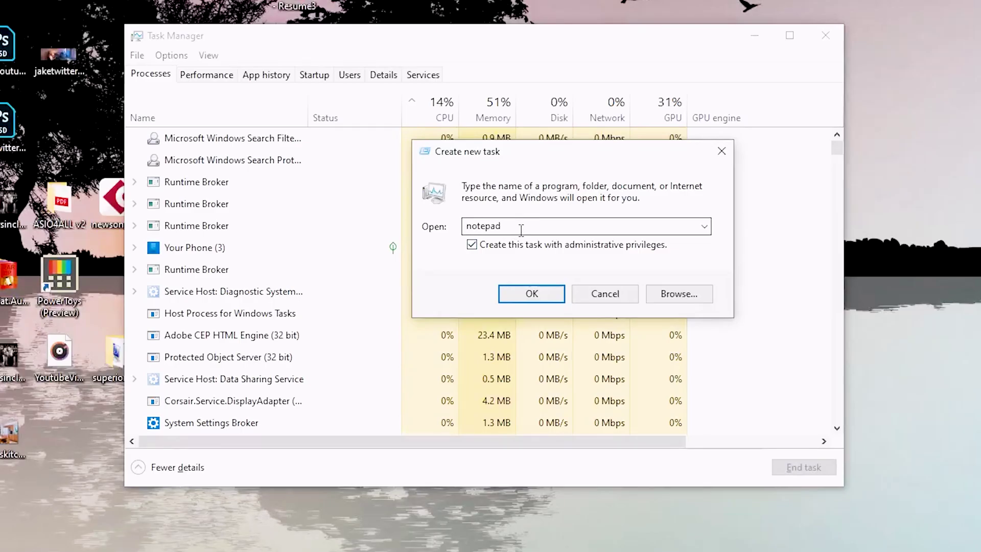
pyautogui.moveTo(469, 253); pyautogui.dragTo(412, 255)
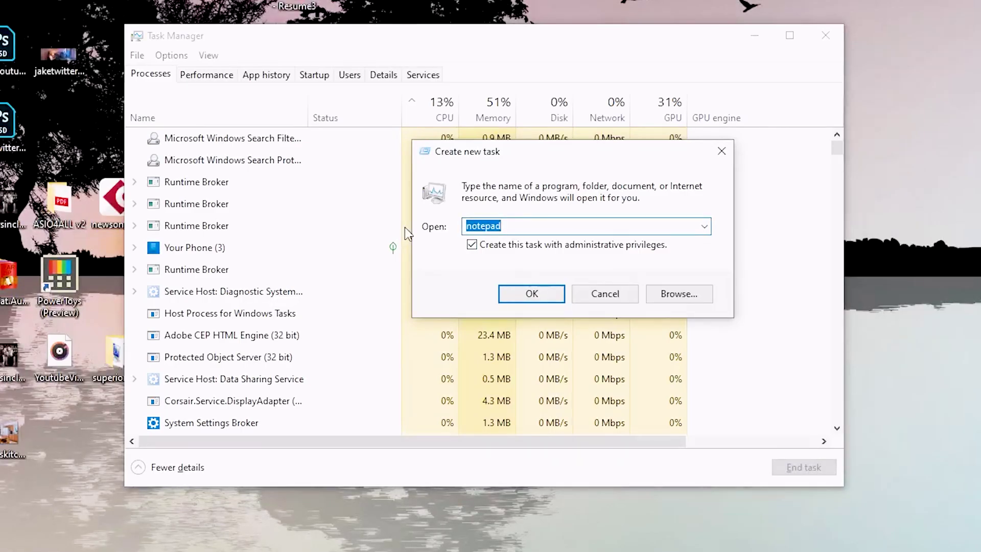
pyautogui.write('notepad')
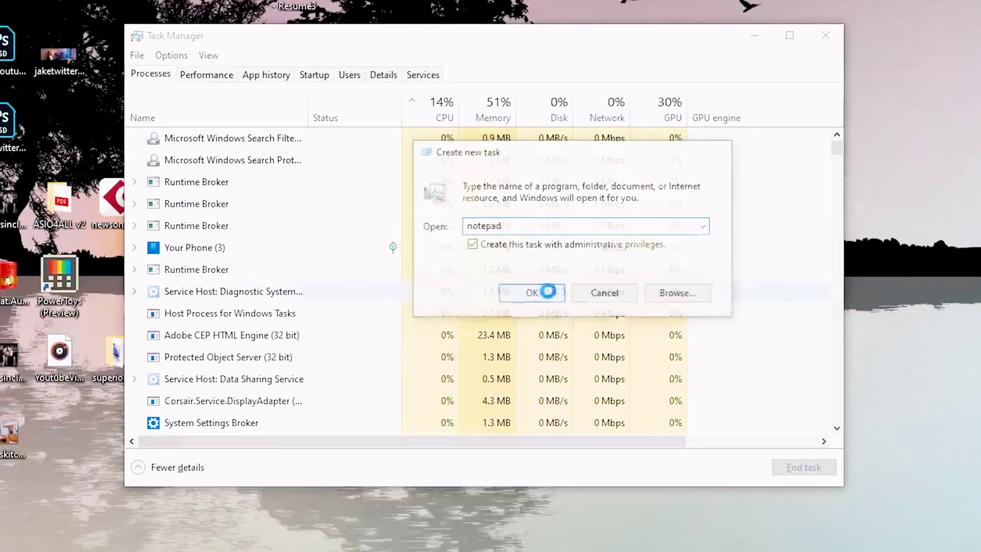
pyautogui.click(533, 289)
pyautogui.moveTo(495, 236); pyautogui.dragTo(457, 87)
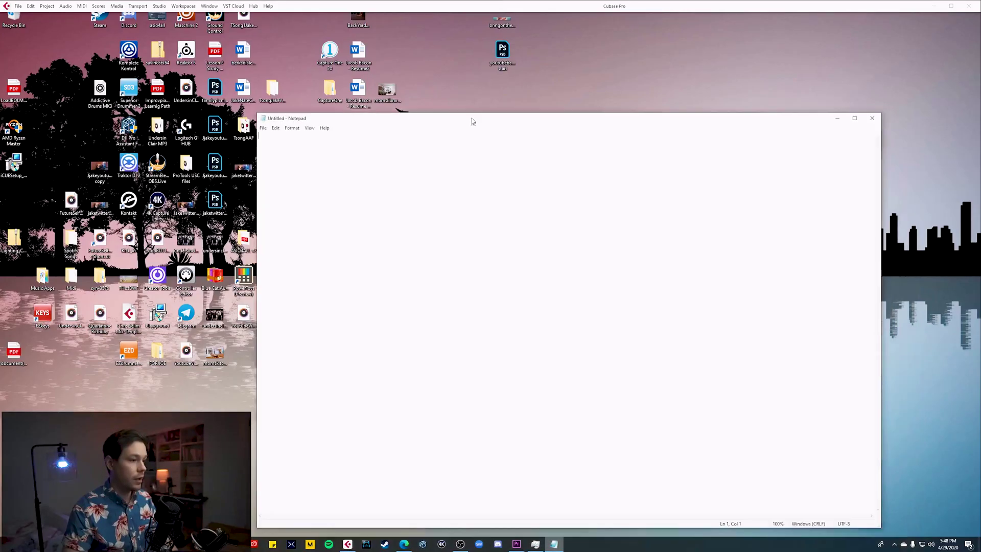
# Start opening a file in Notepad and browse to the folder C:\temp\NVRTXVoice\NvAFX
pyautogui.click(248, 94)
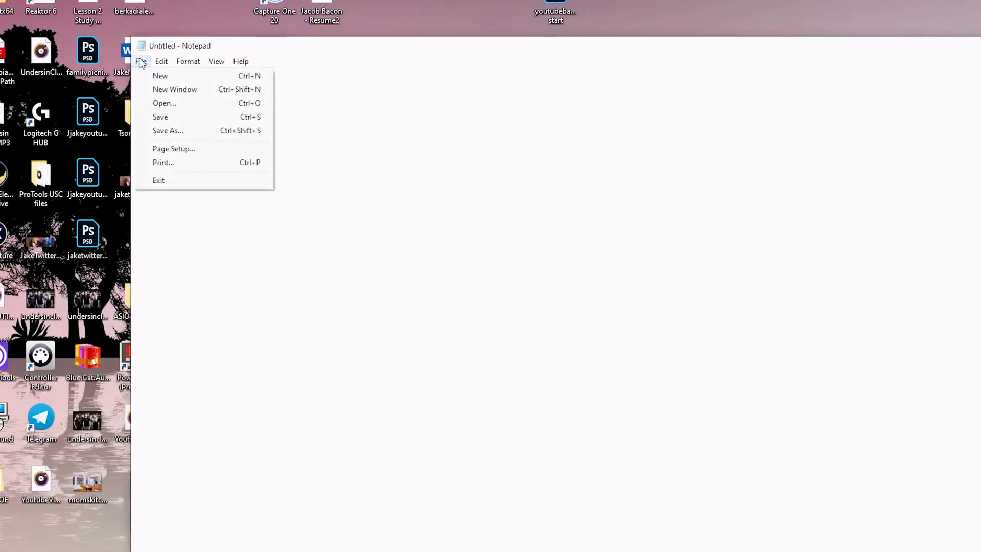
pyautogui.click(164, 103)
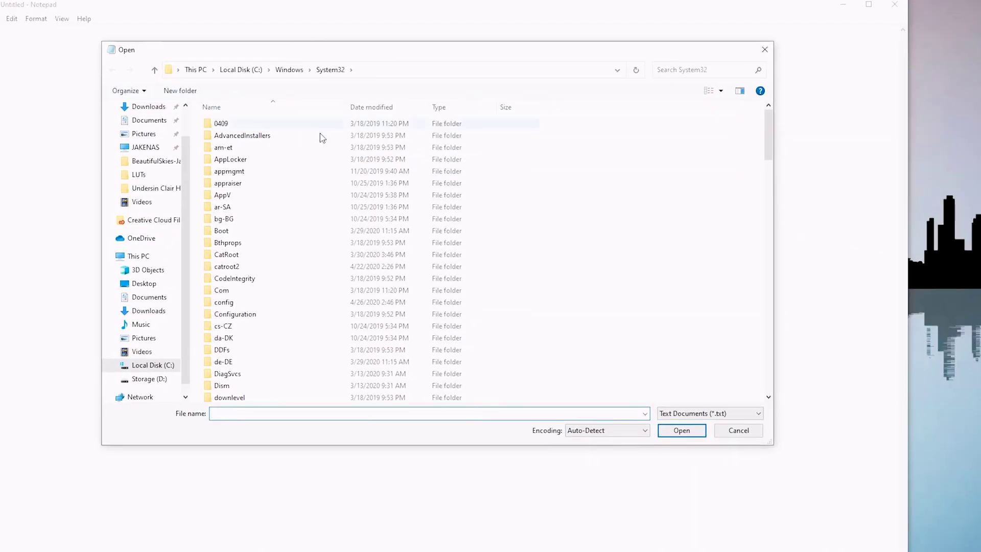
pyautogui.click(143, 258)
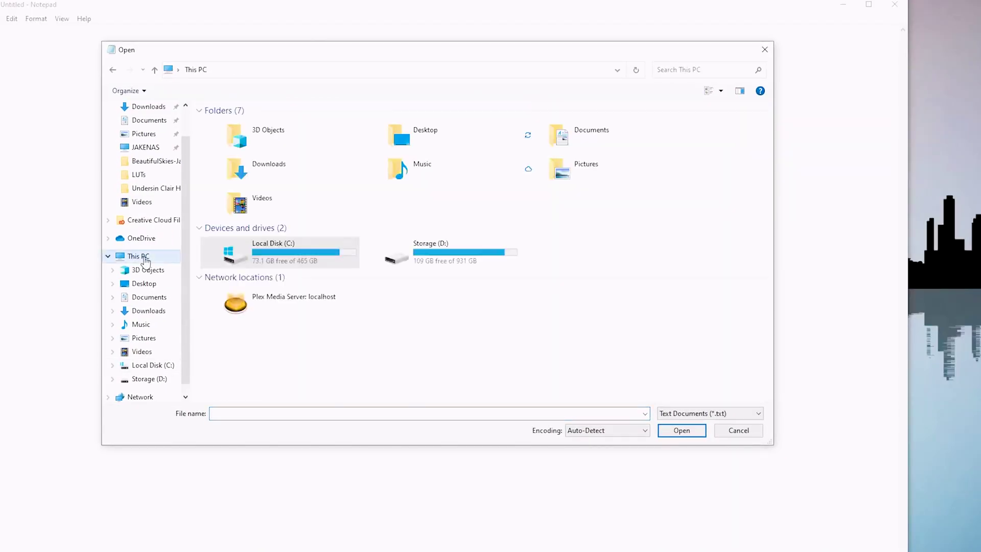
pyautogui.doubleClick(270, 256)
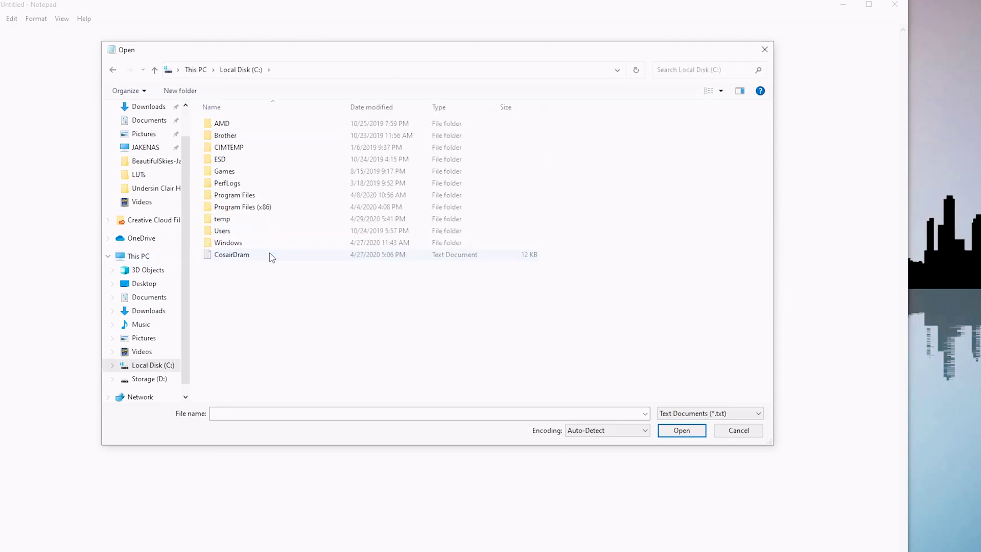
pyautogui.doubleClick(224, 220)
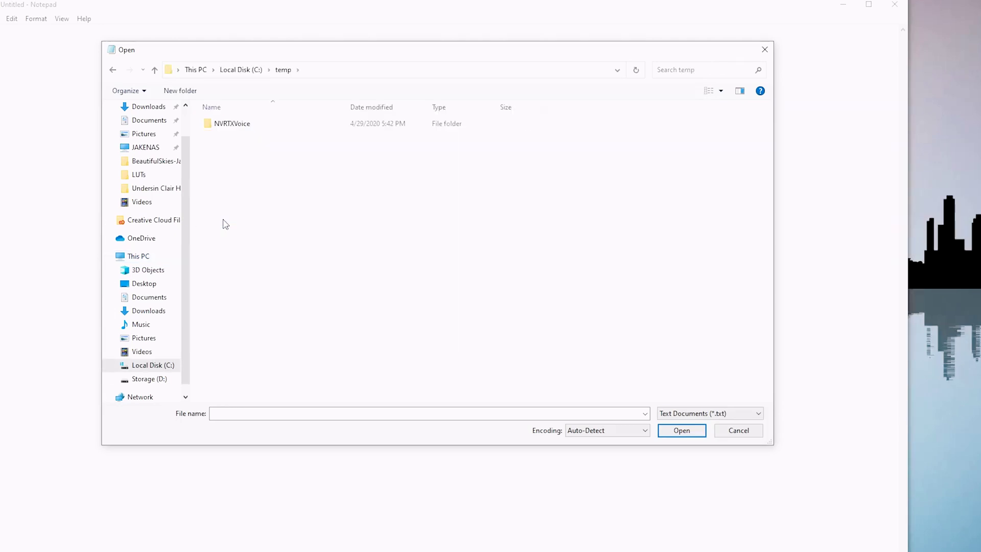
pyautogui.doubleClick(238, 130)
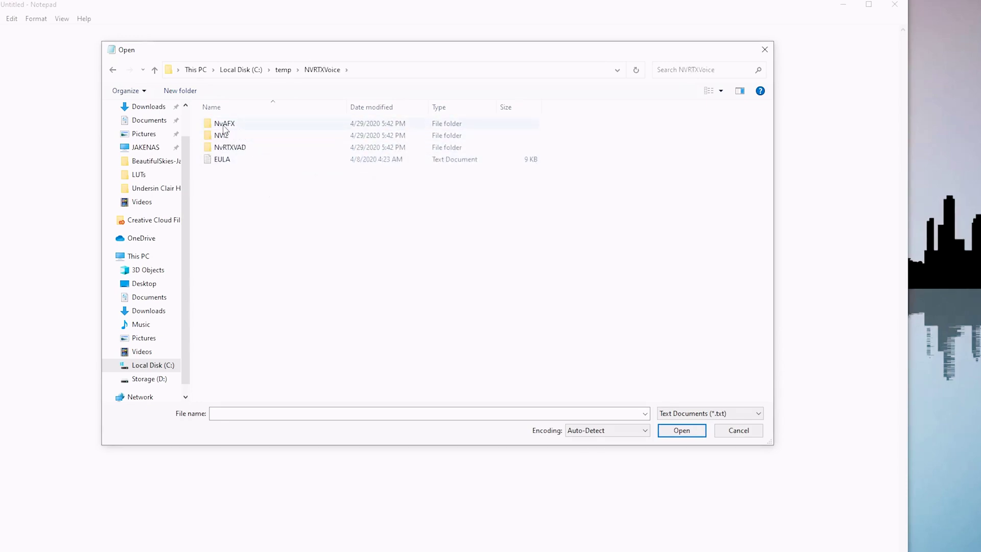
pyautogui.doubleClick(225, 125)
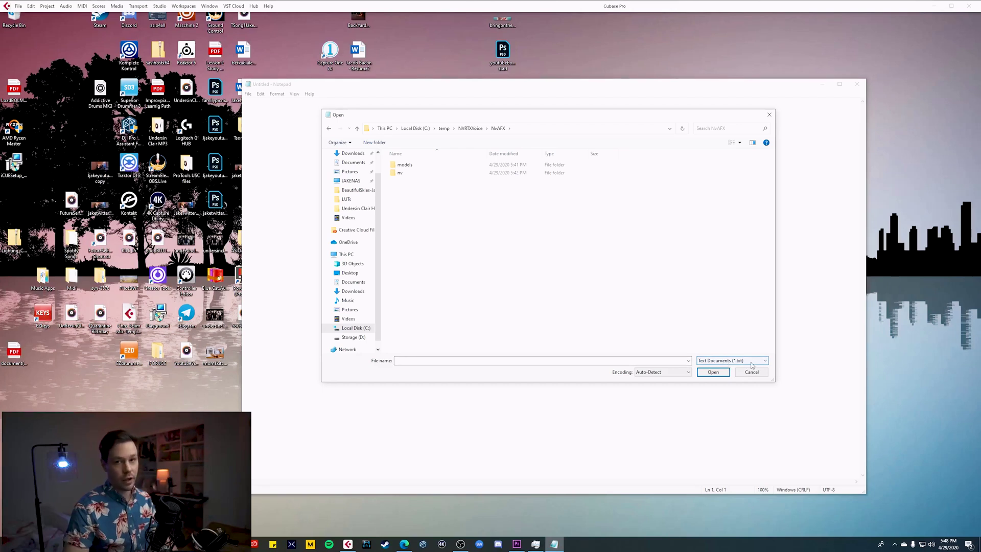
# Set the file type filter to All Files and open RTXVoice.nvi
pyautogui.click(751, 363)
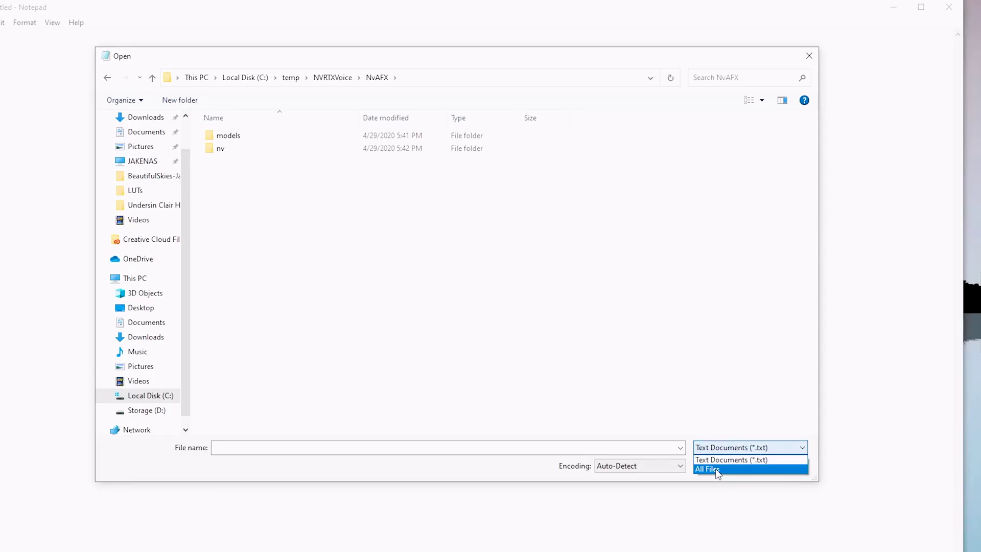
pyautogui.click(715, 469)
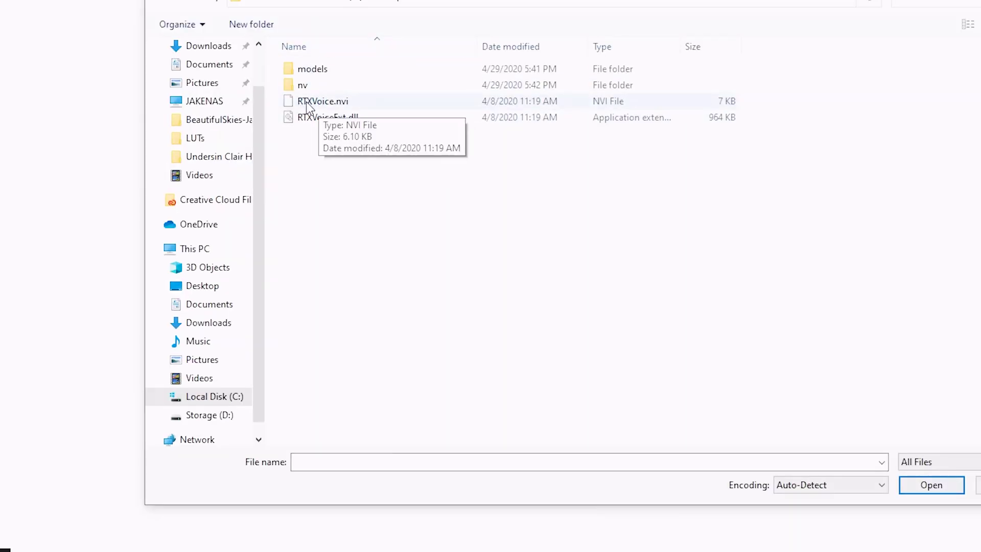
pyautogui.doubleClick(599, 106)
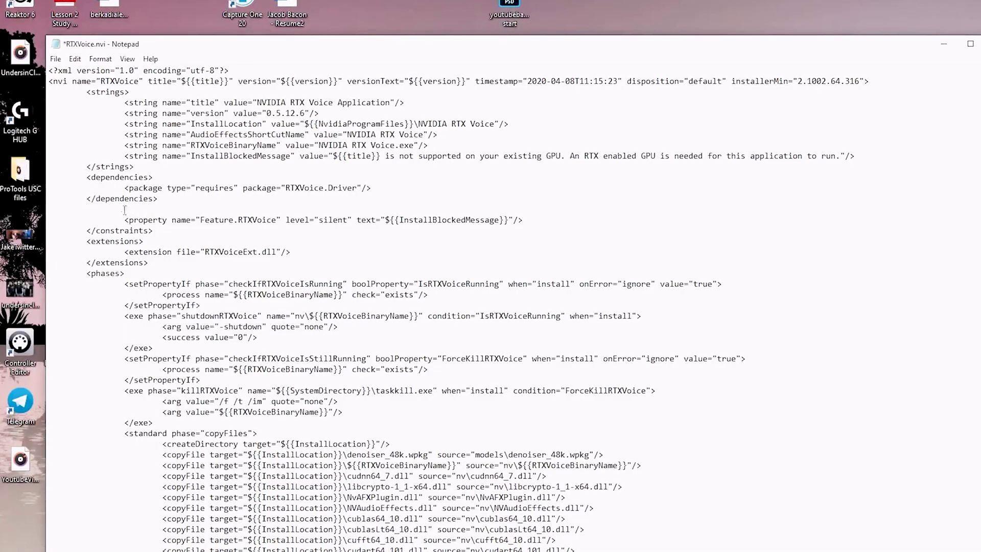
# Delete the whole constraints block, from <constraints> through </constraints>, including its Feature.RTXVoice property line
pyautogui.moveTo(87, 209); pyautogui.dragTo(149, 210)
pyautogui.click(194, 211)
pyautogui.moveTo(87, 210); pyautogui.dragTo(149, 209)
pyautogui.click(153, 212)
pyautogui.moveTo(86, 231); pyautogui.dragTo(160, 234)
pyautogui.moveTo(160, 233); pyautogui.dragTo(87, 212)
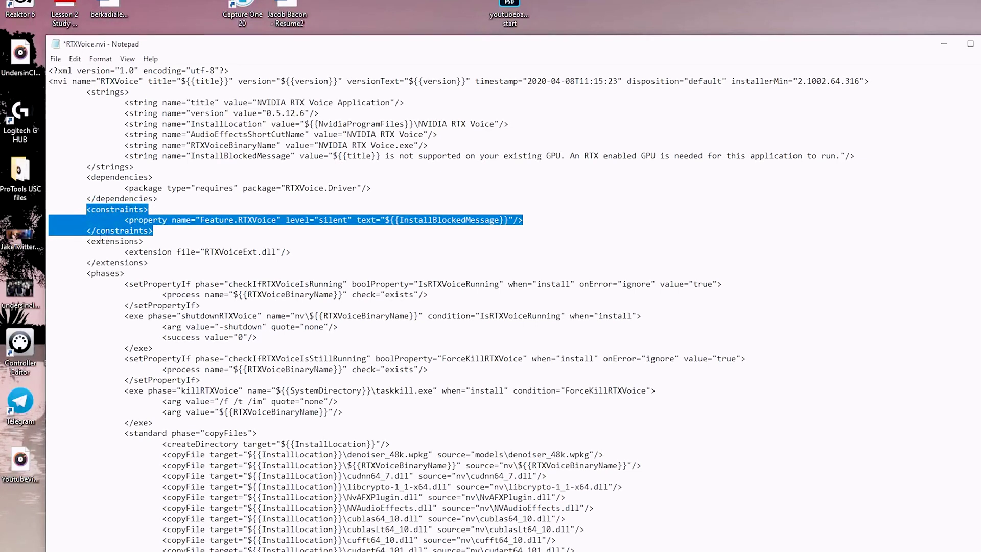
pyautogui.press('Delete')
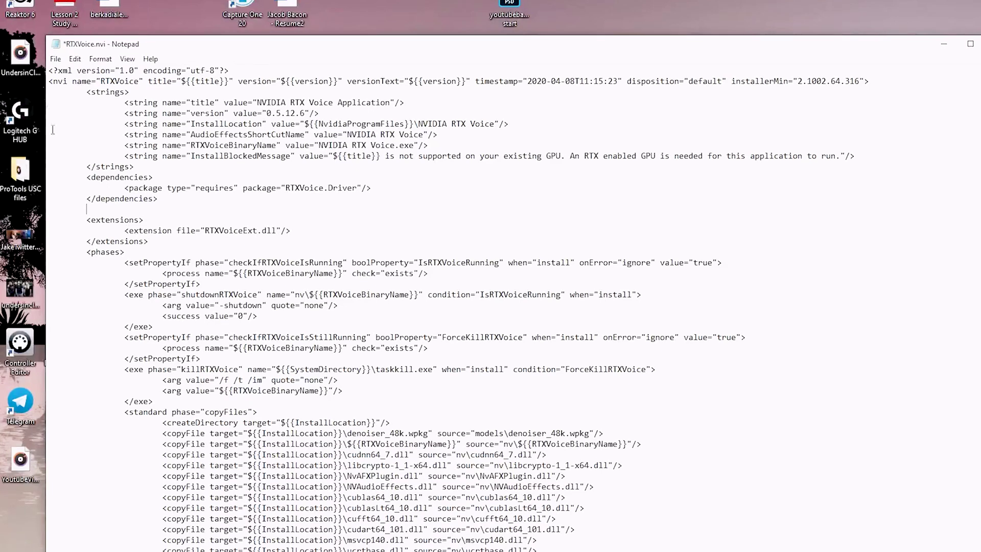
# Save the edited RTXVoice.nvi file and close Notepad
pyautogui.click(55, 60)
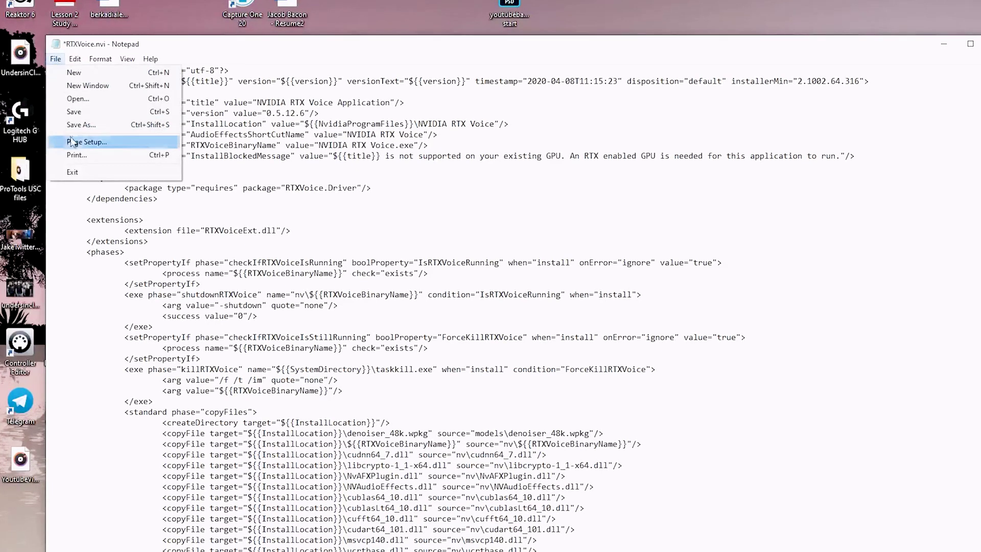
pyautogui.click(74, 112)
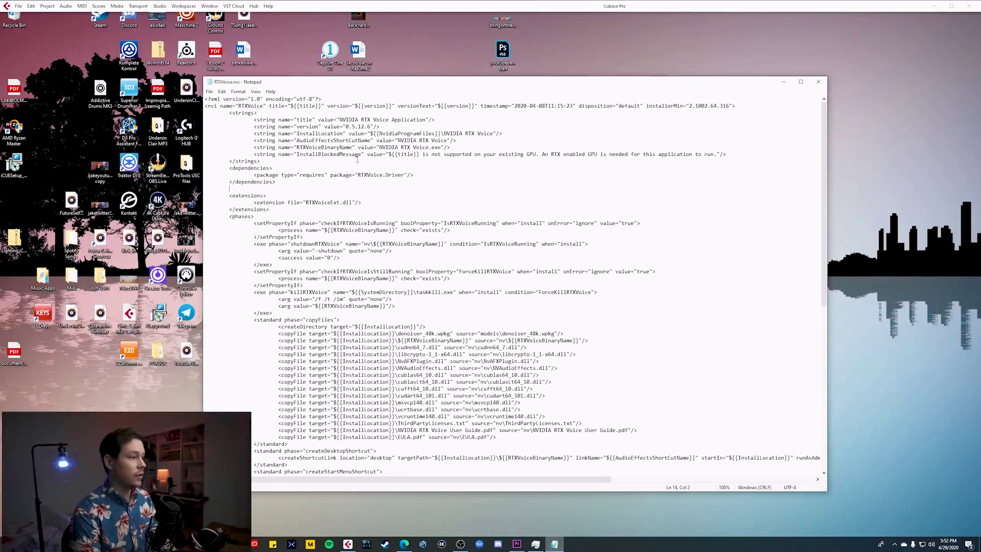
pyautogui.hotkey('alt', 'F4')
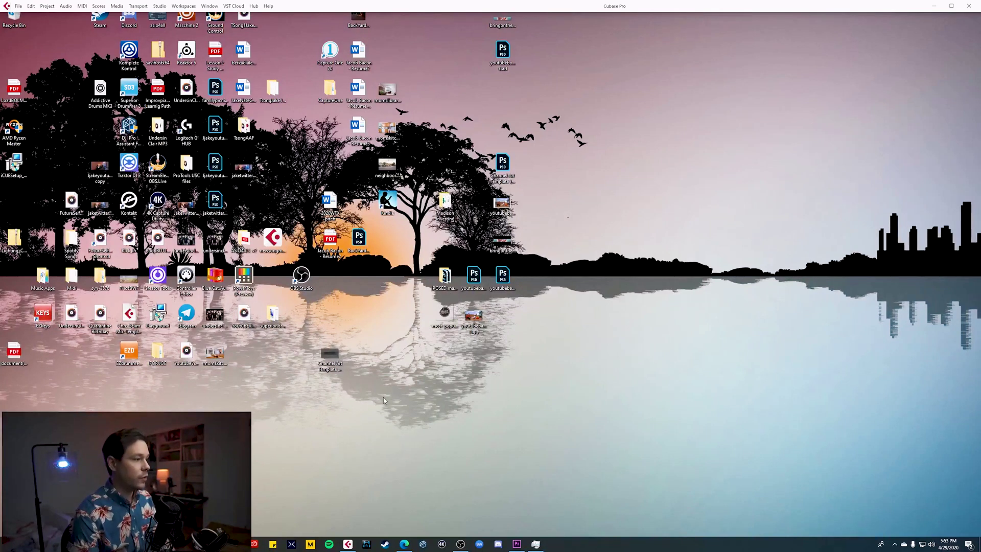
# Open the folder C:\temp\NVRTXVoice in File Explorer
pyautogui.click(407, 348)
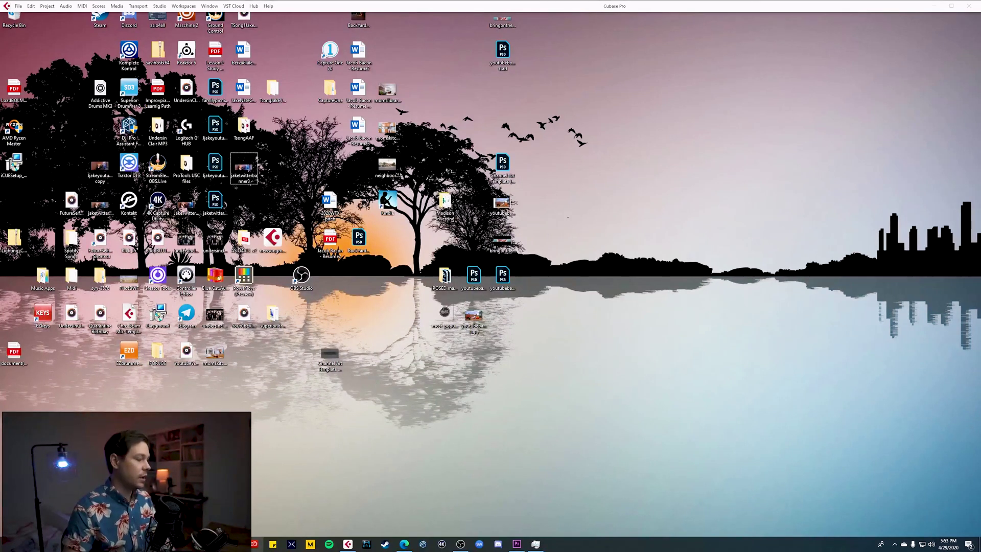
pyautogui.press('super+e')
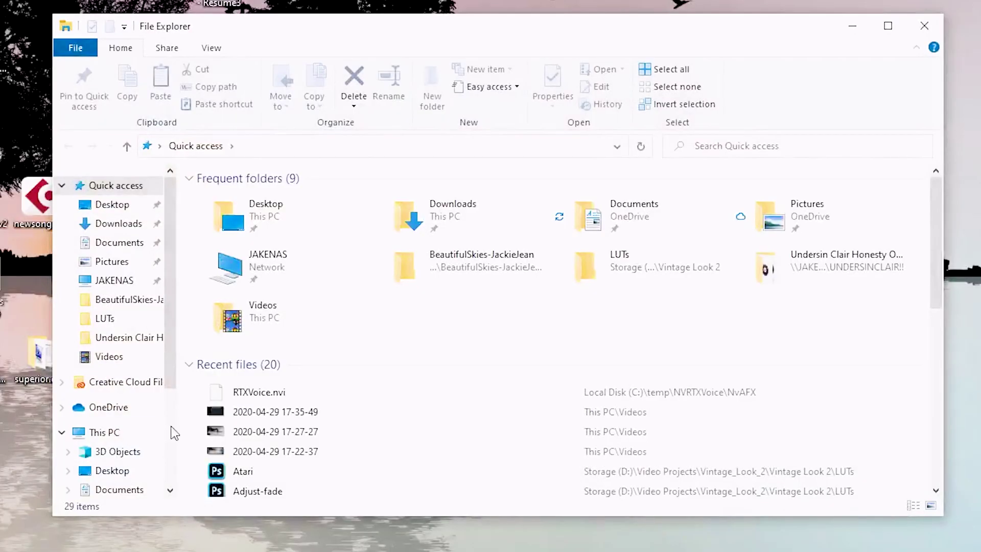
pyautogui.click(116, 432)
pyautogui.doubleClick(298, 376)
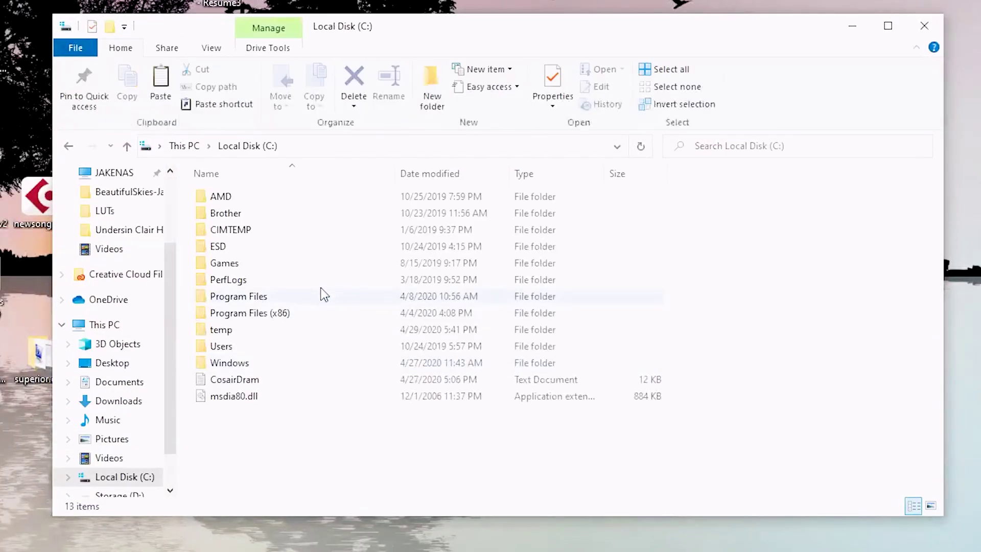
pyautogui.doubleClick(224, 329)
pyautogui.doubleClick(366, 237)
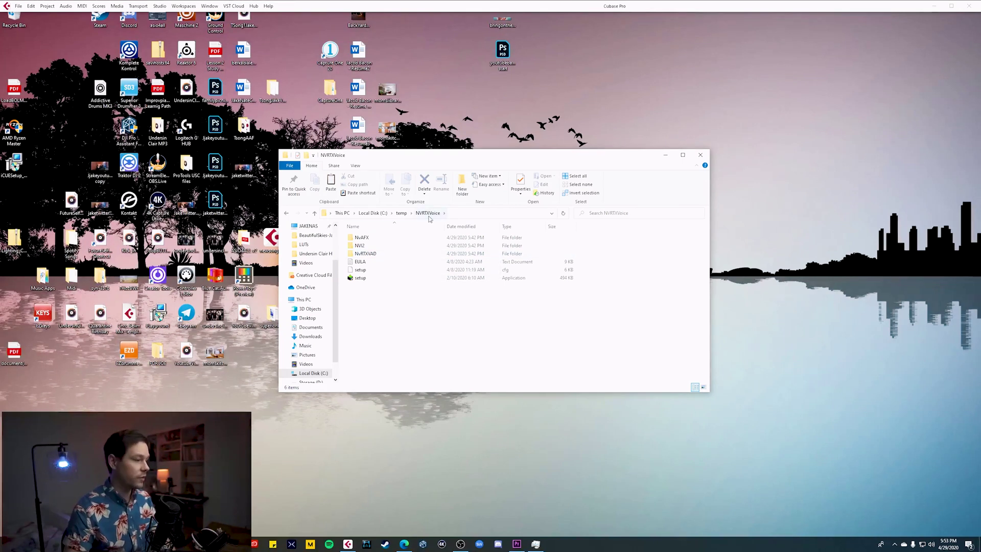
# Run the setup application in the NVRTXVoice folder and accept the license agreement to install NVIDIA RTX Voice
pyautogui.click(523, 278)
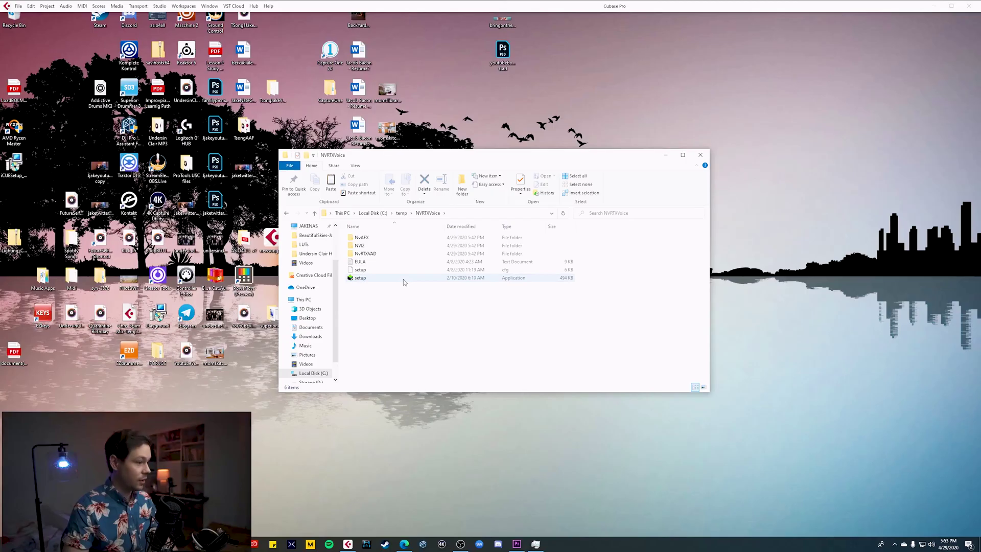
pyautogui.click(310, 289)
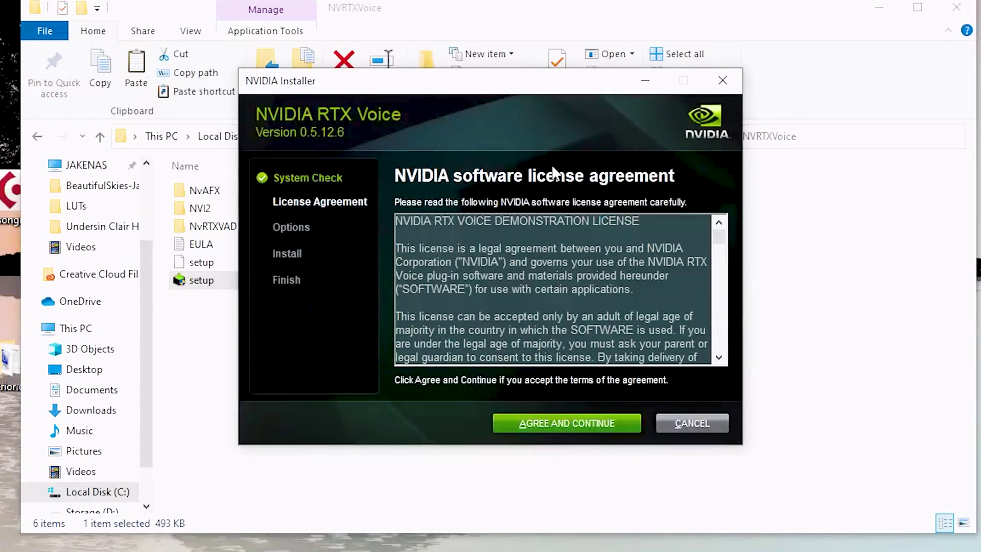
pyautogui.click(582, 428)
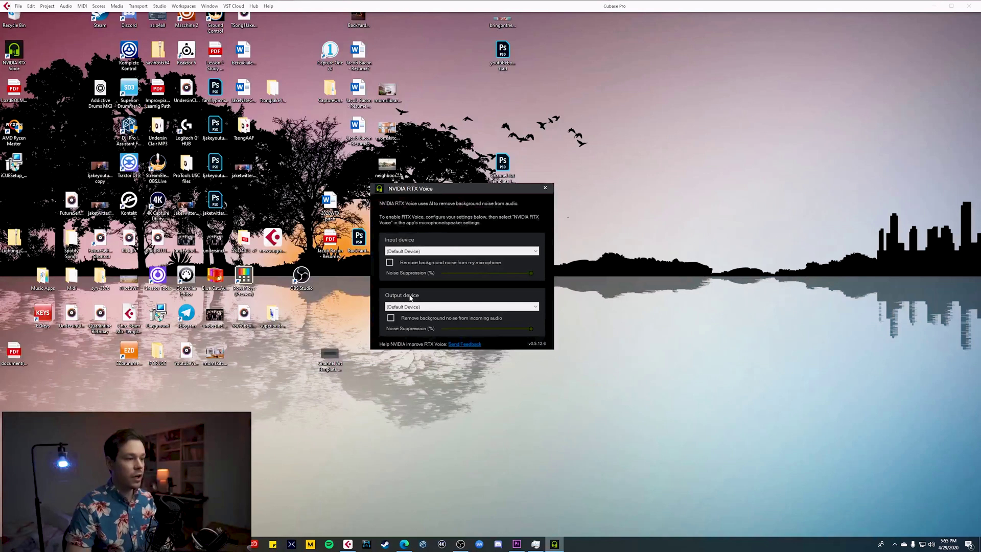
# Set the input device to IN 1-2 (3- BEHRINGER UMC 204HD 192k) and the output device to OUT 1-2 of the same interface
pyautogui.click(418, 252)
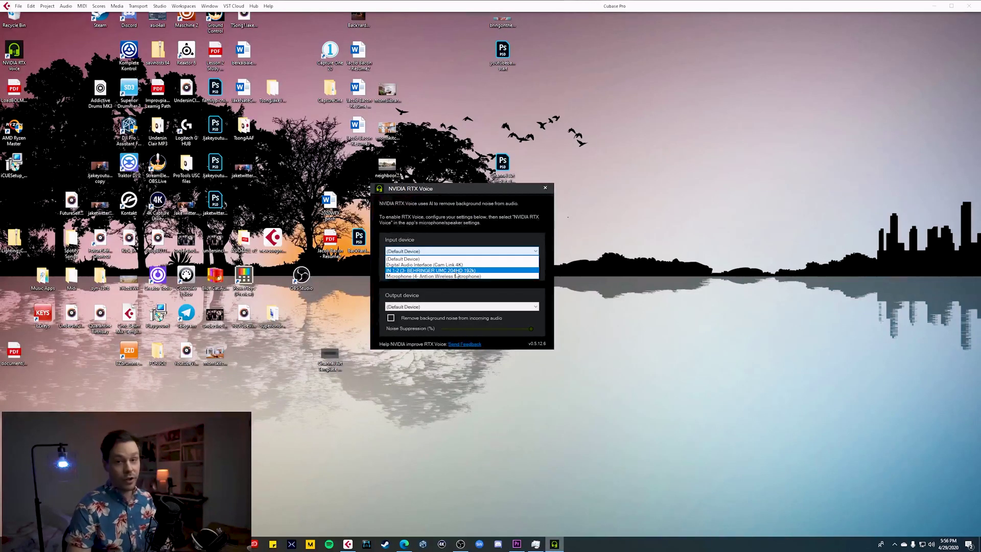
pyautogui.click(457, 271)
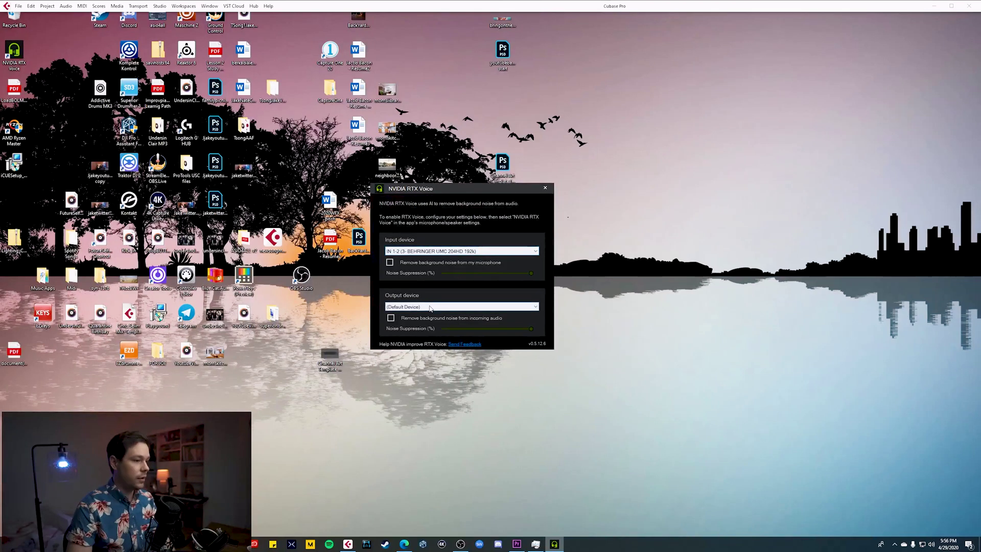
pyautogui.click(431, 307)
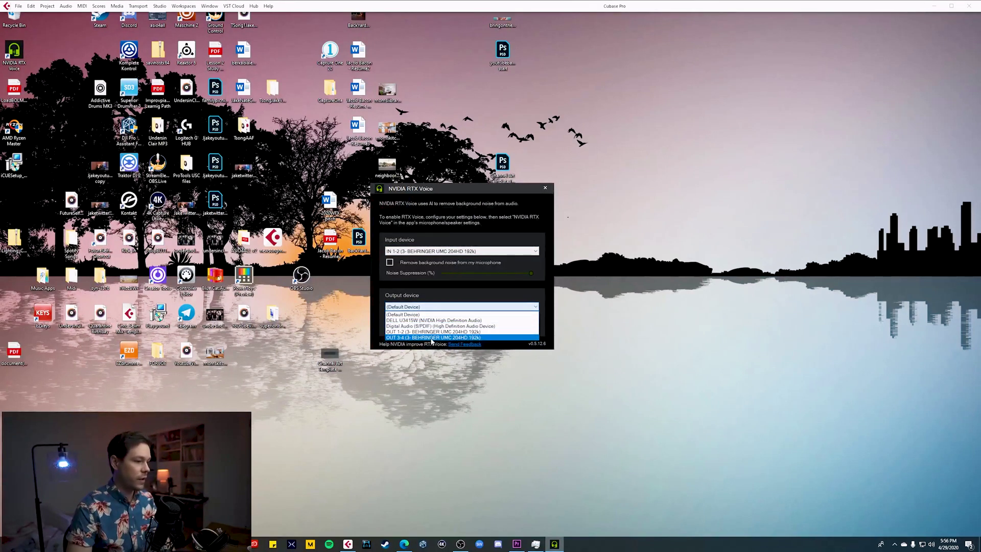
pyautogui.click(432, 332)
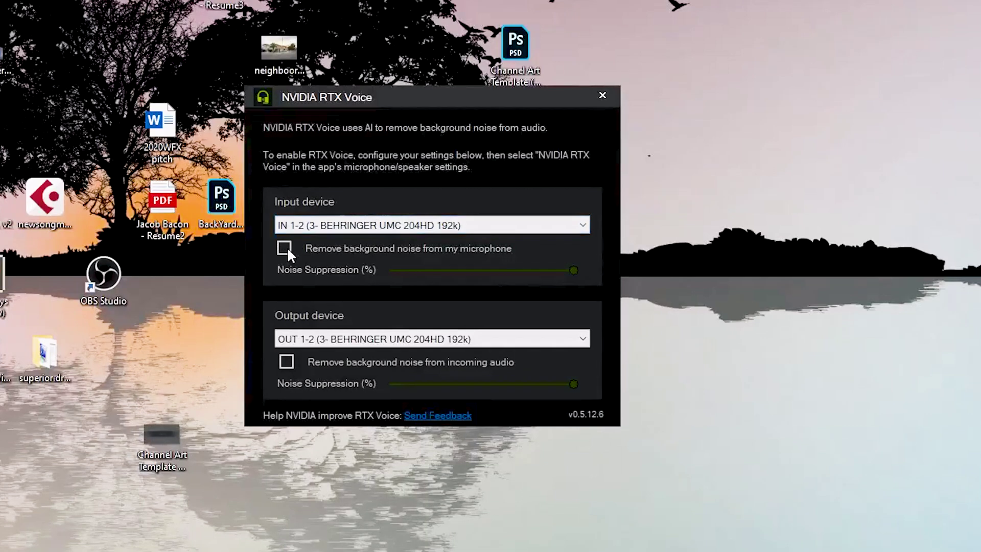
# Enable background noise removal for the microphone with its noise suppression at maximum, and shift the RTX Voice window slightly
pyautogui.click(390, 262)
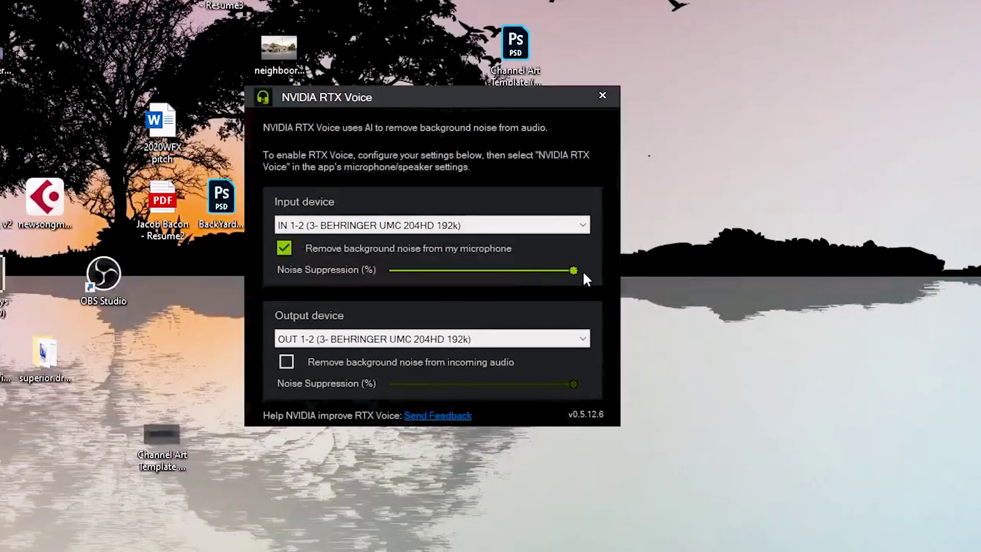
pyautogui.moveTo(569, 271)
pyautogui.mouseDown()
pyautogui.moveTo(390, 269)
pyautogui.moveTo(574, 270)
pyautogui.mouseUp()
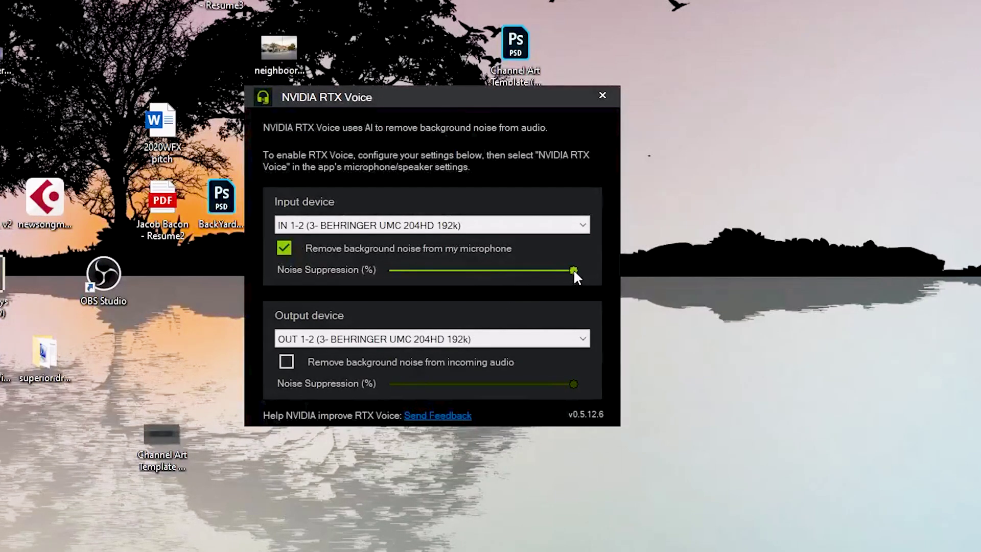
pyautogui.scroll(-2, 578, 271)
pyautogui.moveTo(562, 271); pyautogui.dragTo(597, 271)
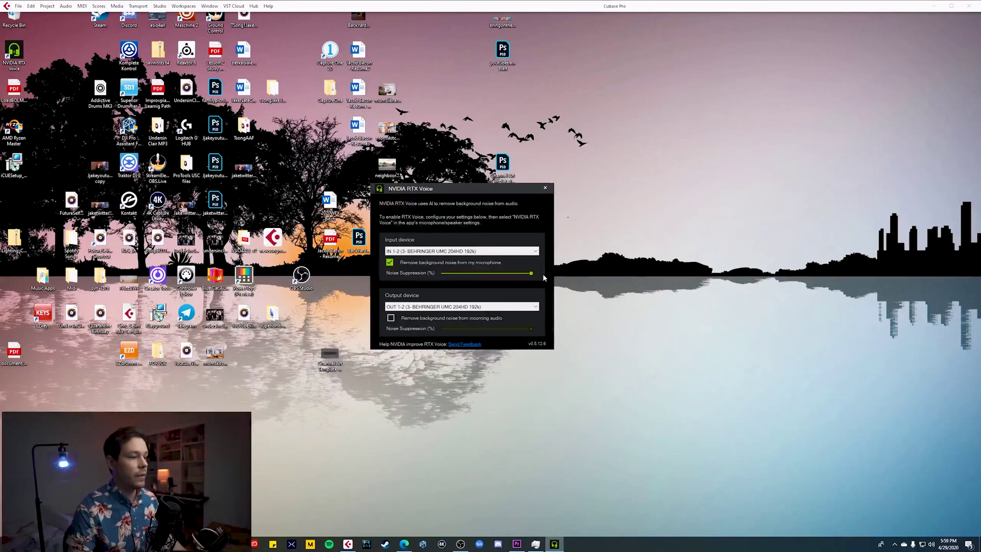
pyautogui.moveTo(464, 199); pyautogui.dragTo(449, 203)
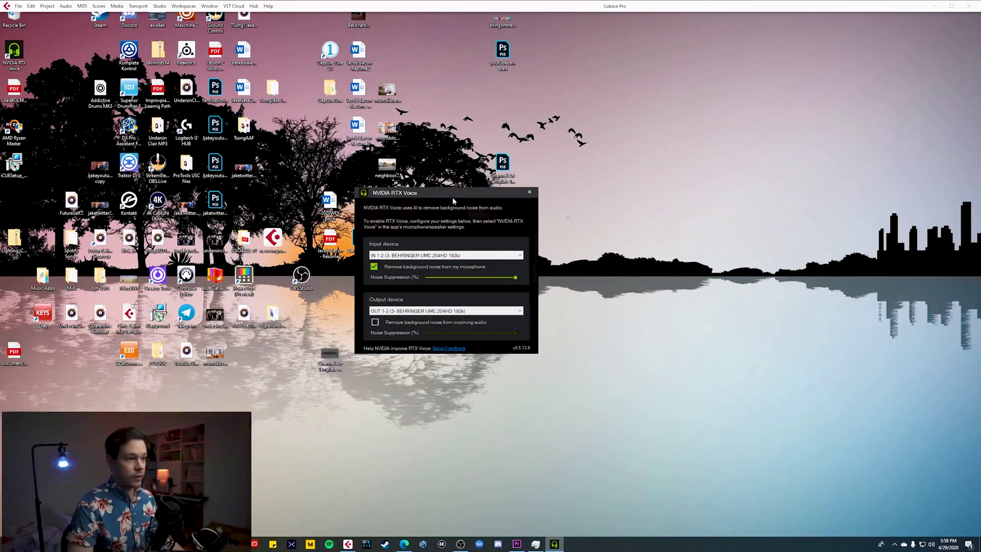
pyautogui.moveTo(464, 197); pyautogui.dragTo(463, 207)
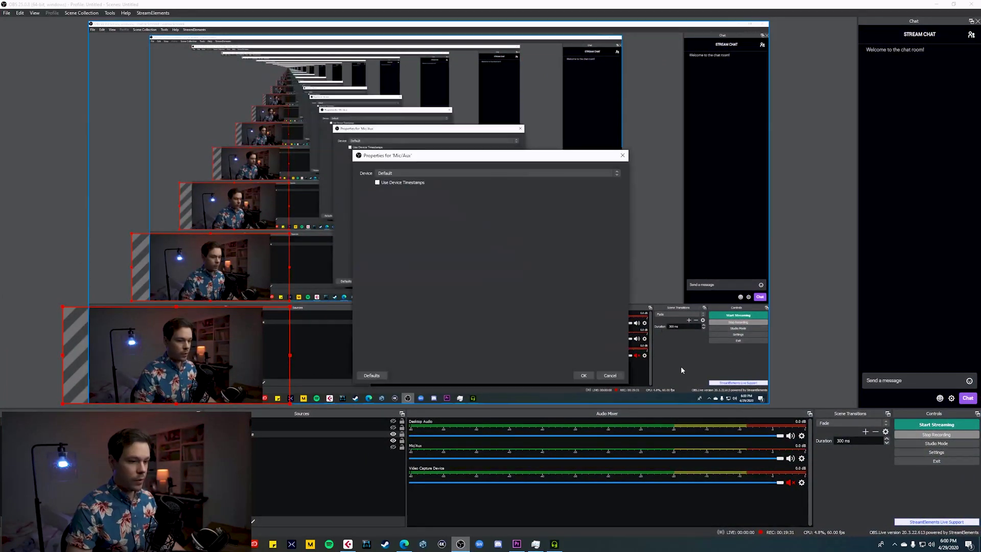
# In OBS, set the Mic/Aux device to Microphone (NVIDIA RTX Voice) and accept the properties
pyautogui.click(435, 174)
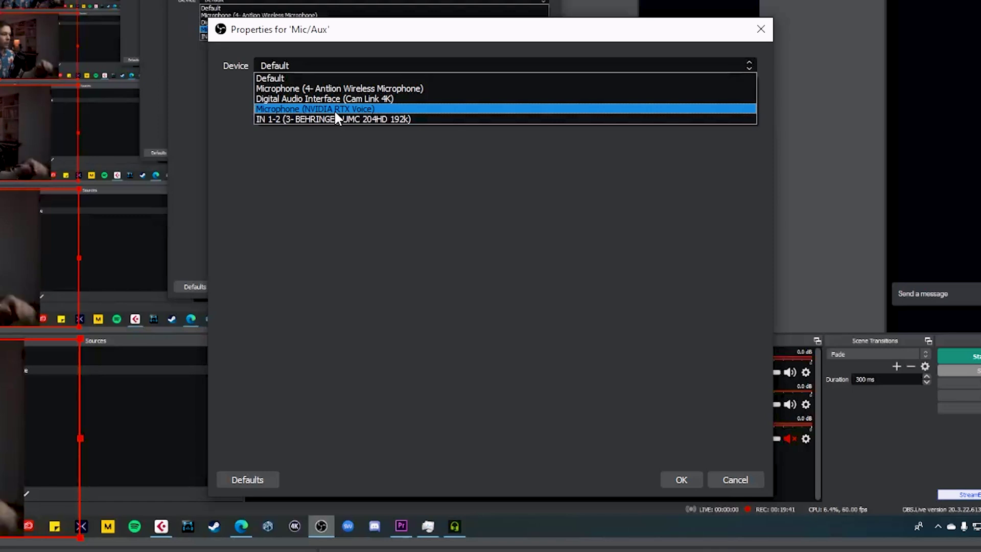
pyautogui.click(334, 110)
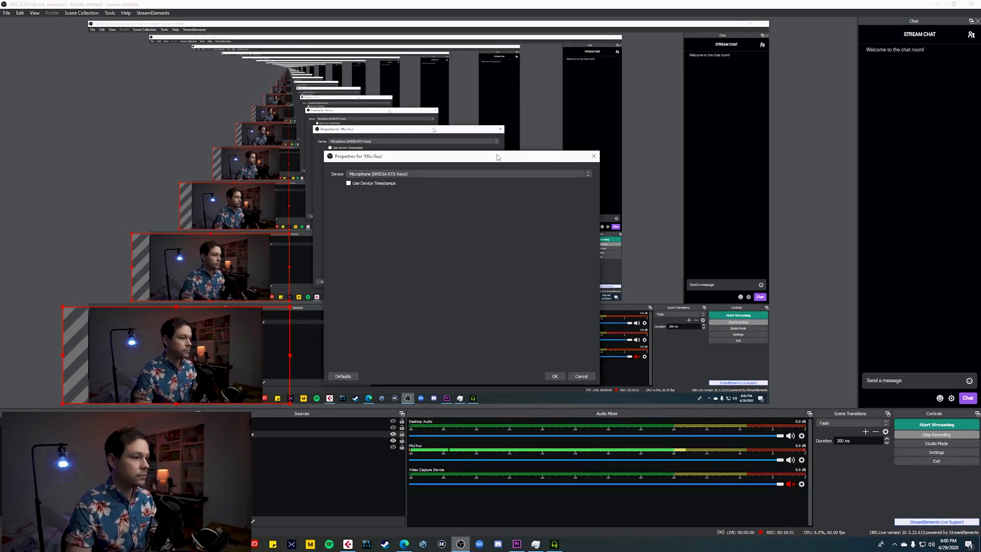
pyautogui.moveTo(498, 157); pyautogui.dragTo(480, 155)
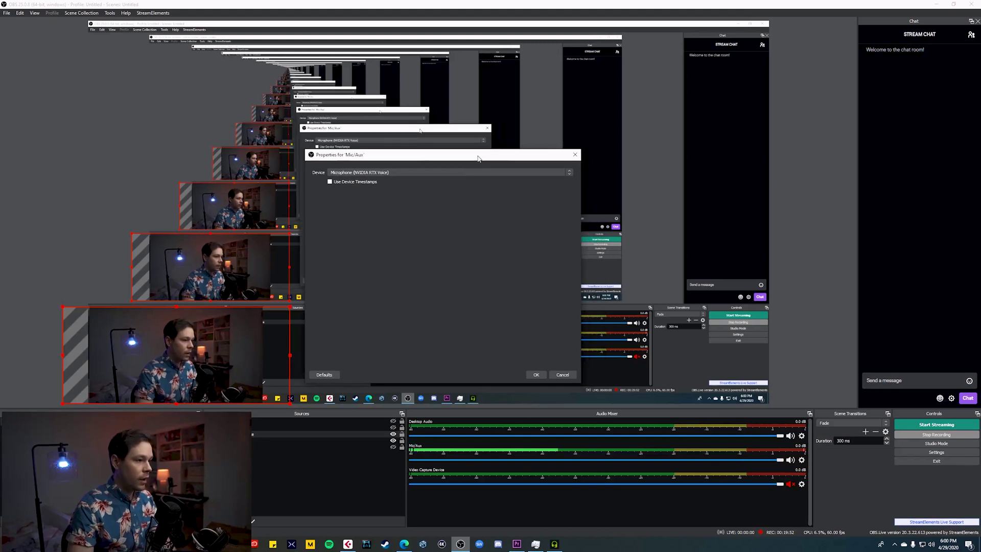
pyautogui.click(536, 375)
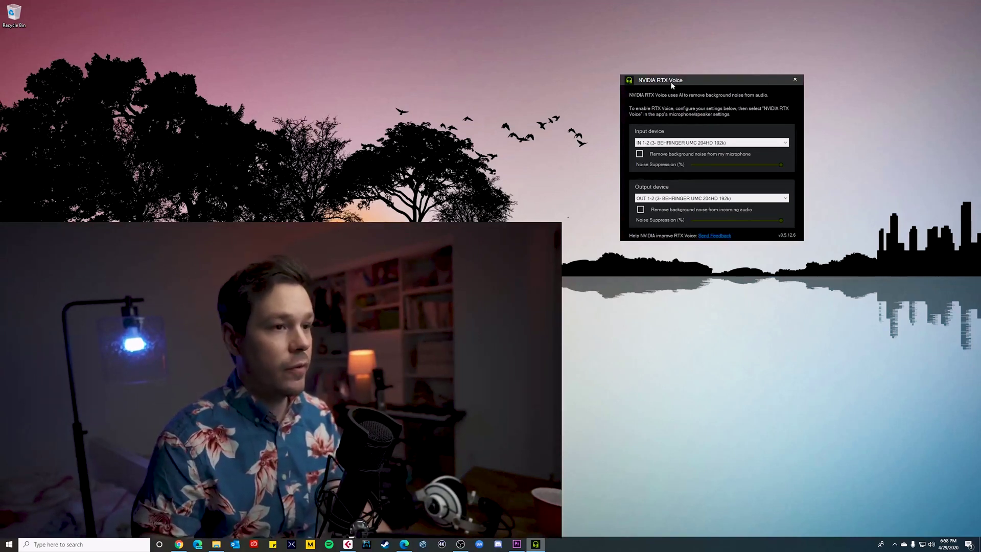
# Reposition the NVIDIA RTX Voice window on the desktop and switch on microphone background noise removal for a sound test
pyautogui.moveTo(673, 84); pyautogui.dragTo(672, 133)
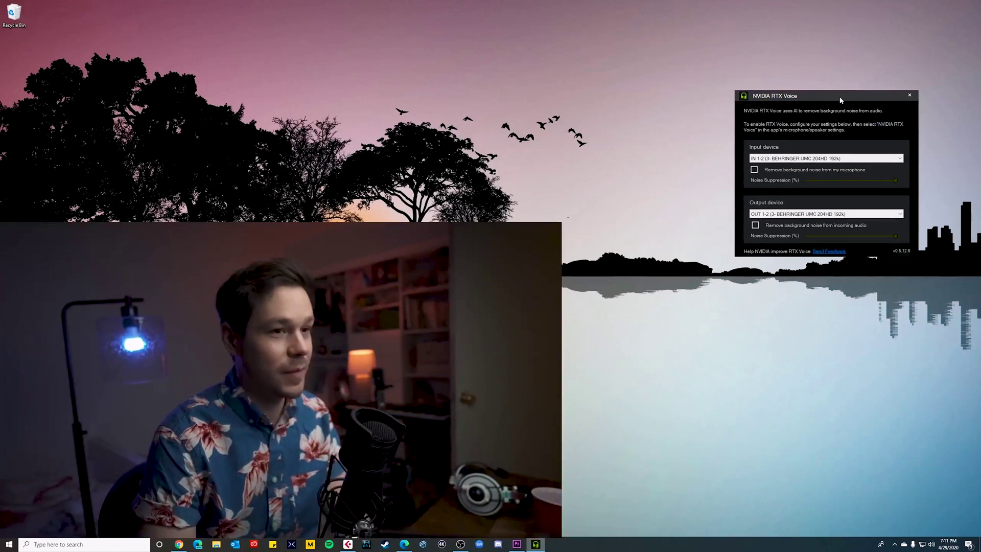
pyautogui.moveTo(840, 96); pyautogui.dragTo(789, 100)
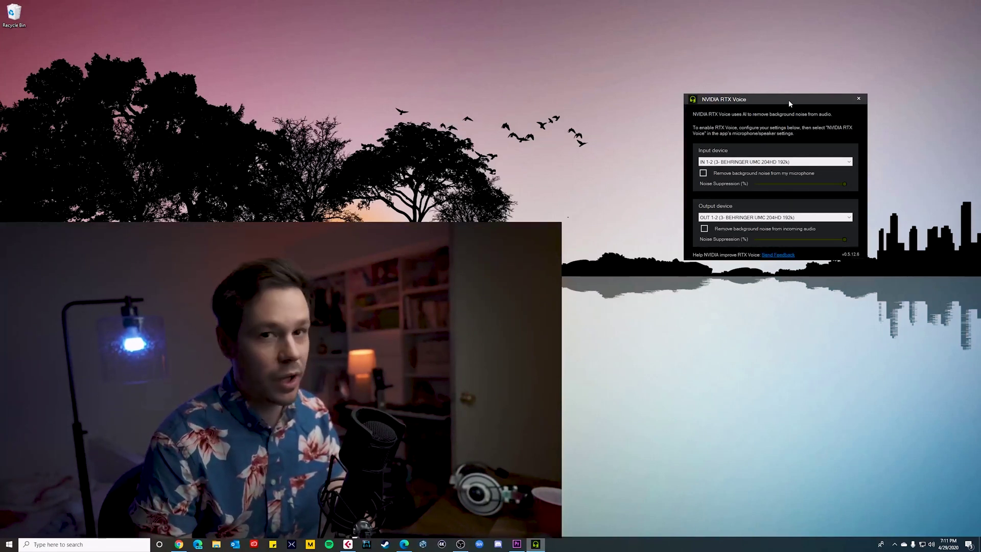
pyautogui.moveTo(789, 101); pyautogui.dragTo(775, 103)
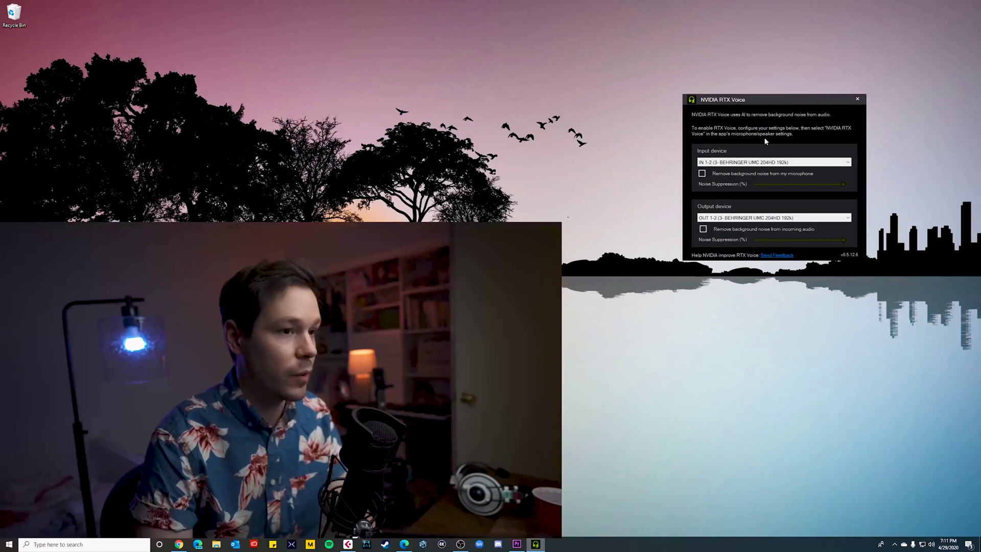
pyautogui.click(702, 174)
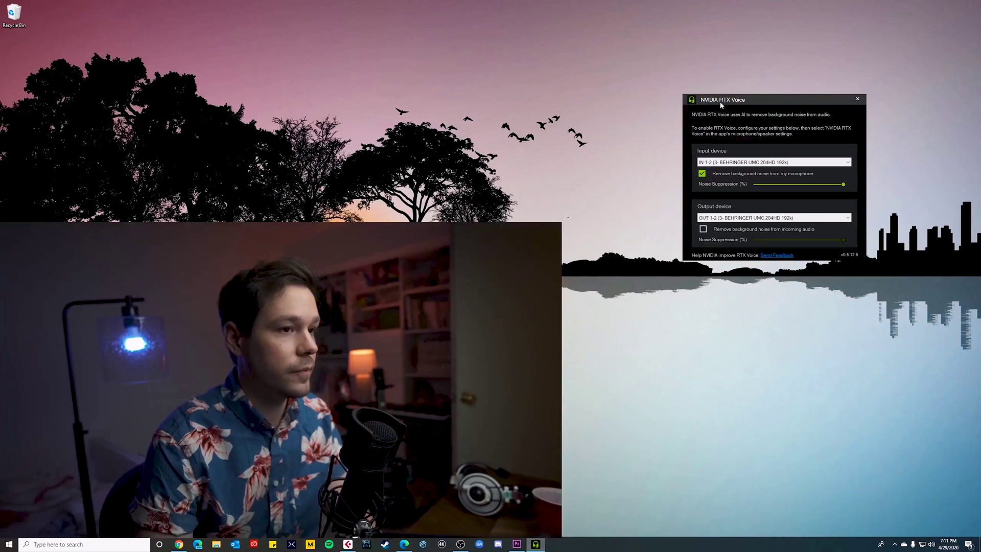
pyautogui.moveTo(725, 103); pyautogui.dragTo(700, 102)
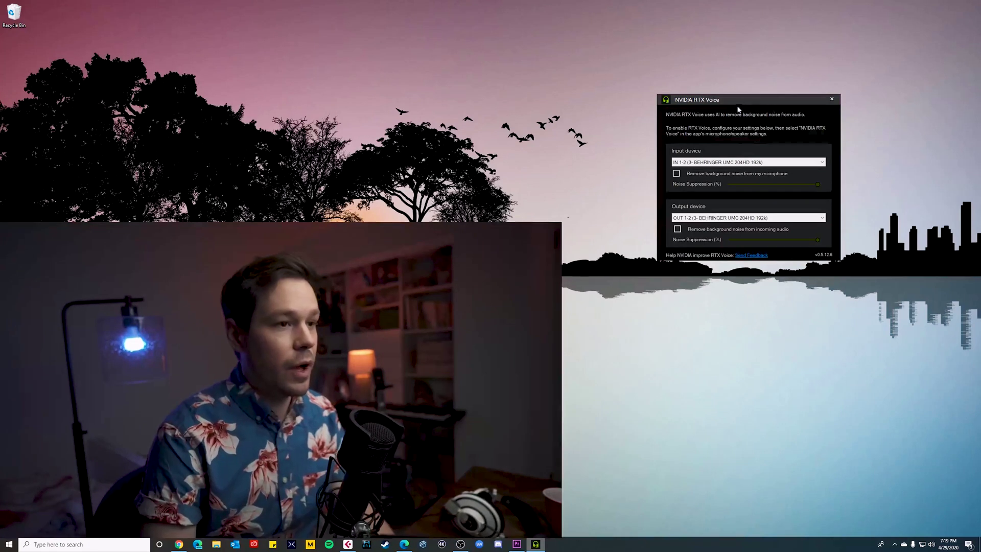
# Toggle microphone background noise removal on and off twice to compare the sound with and without it
pyautogui.moveTo(734, 101); pyautogui.dragTo(708, 104)
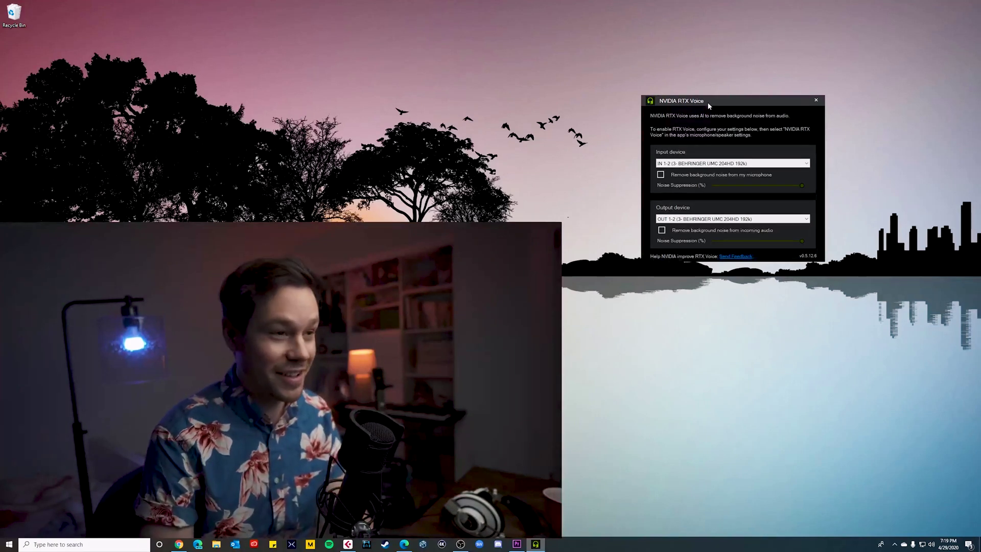
pyautogui.moveTo(708, 105); pyautogui.dragTo(696, 101)
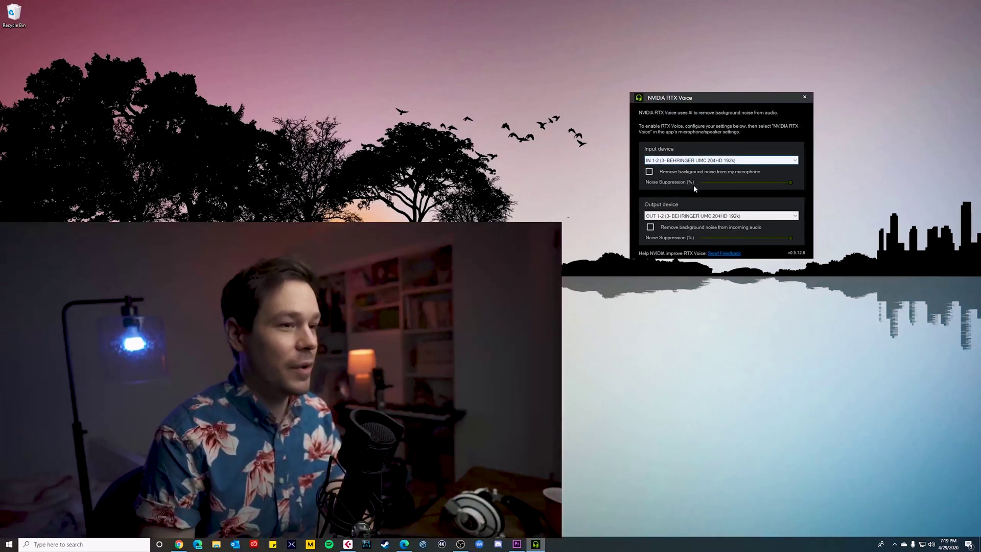
pyautogui.click(650, 172)
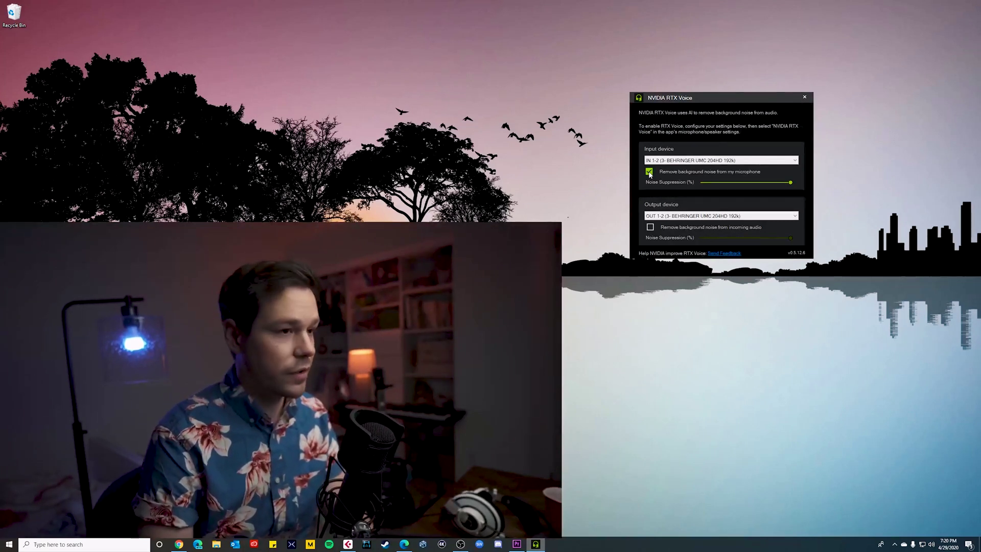
pyautogui.click(650, 172)
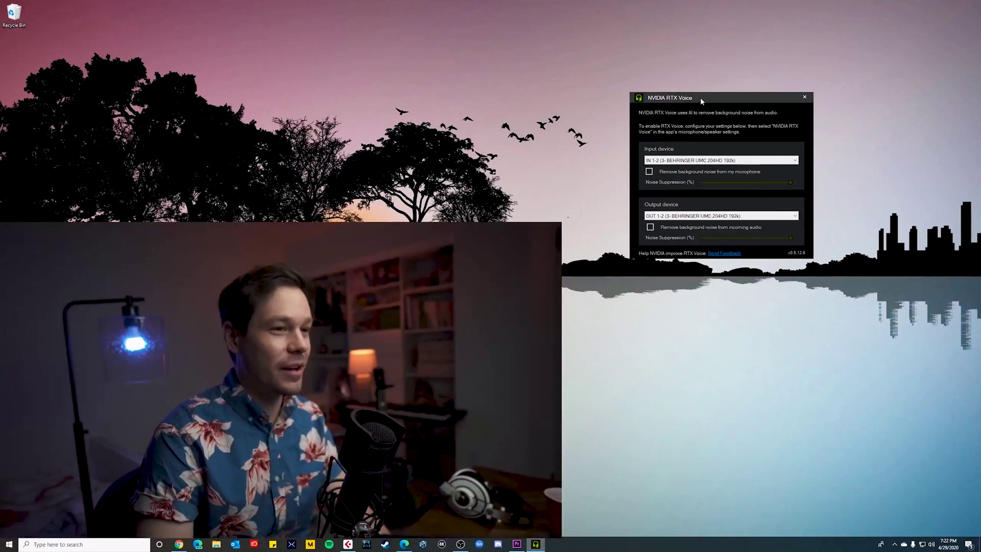
pyautogui.moveTo(701, 100); pyautogui.dragTo(719, 120)
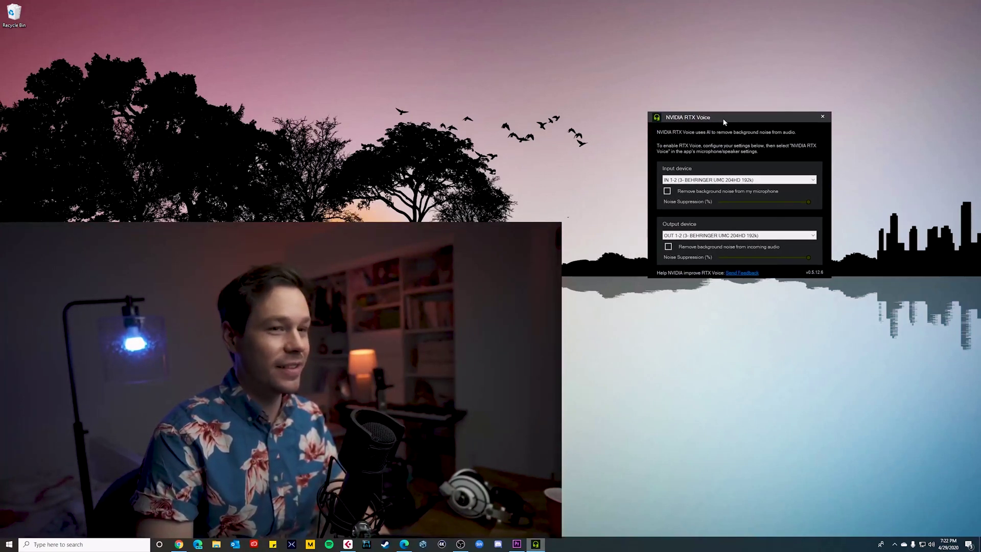
pyautogui.click(669, 192)
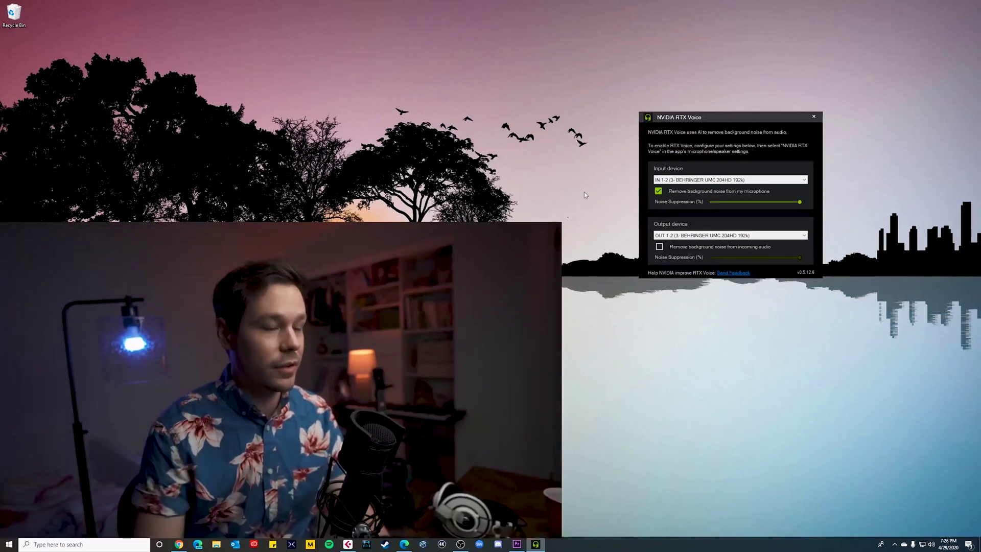
pyautogui.click(658, 191)
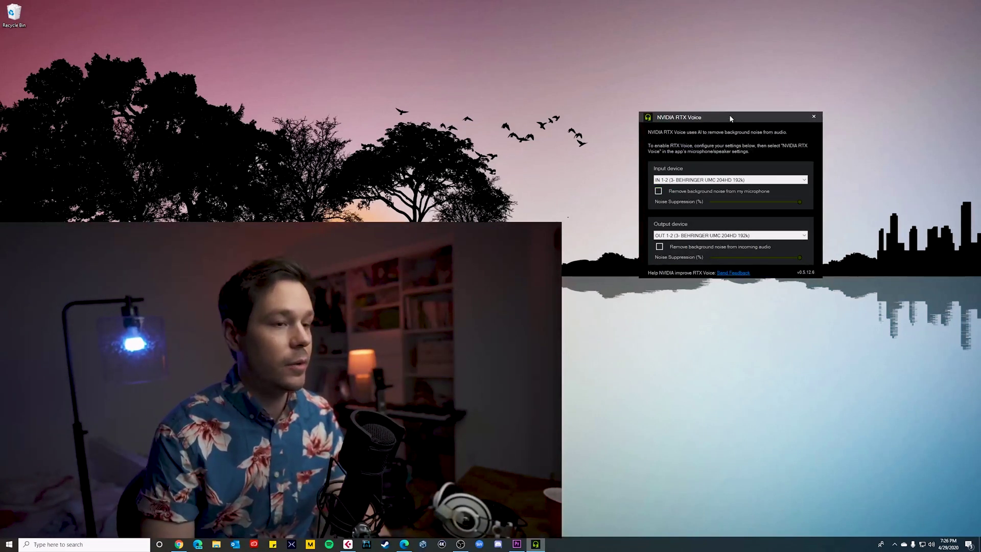
# Move the RTX Voice window and turn background noise removal back on for the microphone
pyautogui.moveTo(729, 114); pyautogui.dragTo(772, 97)
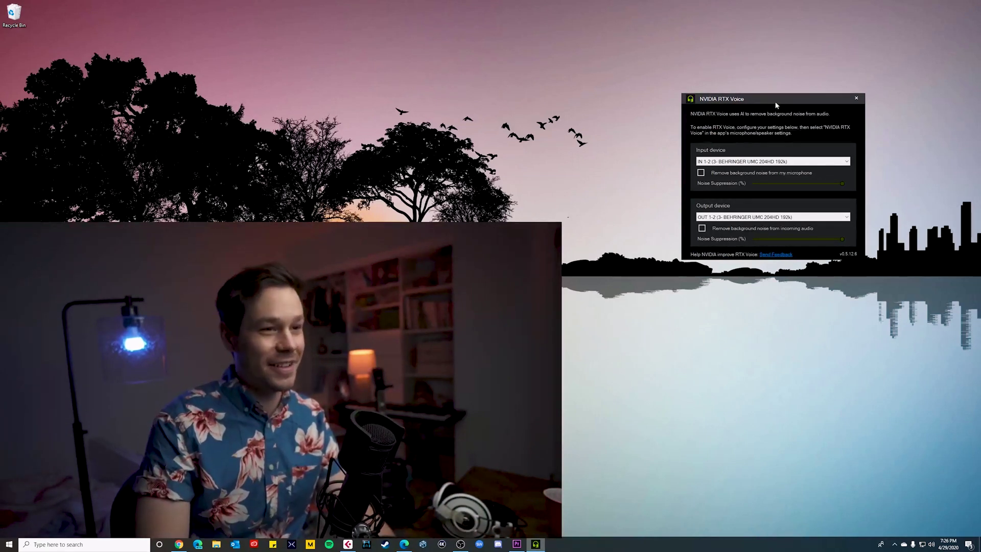
pyautogui.moveTo(775, 103); pyautogui.dragTo(757, 116)
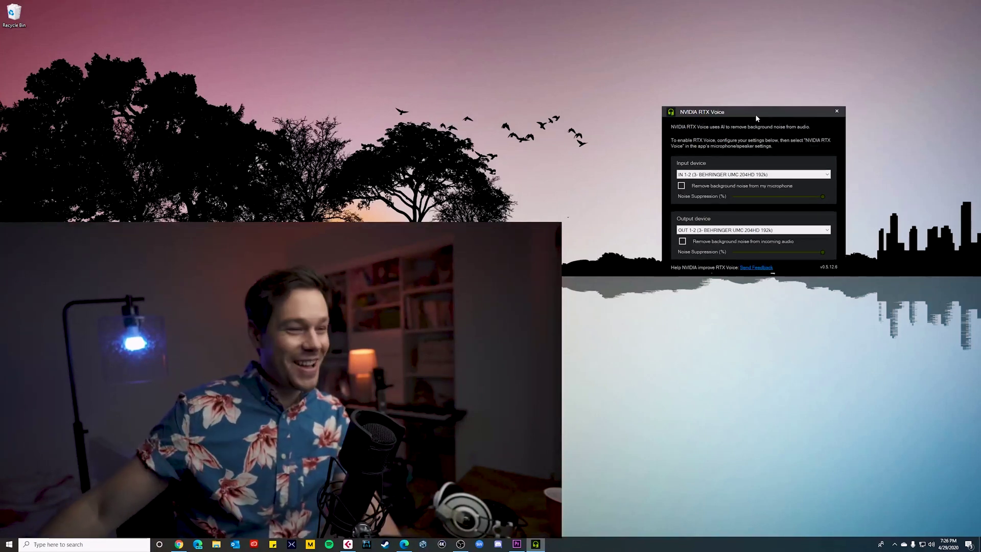
pyautogui.click(681, 186)
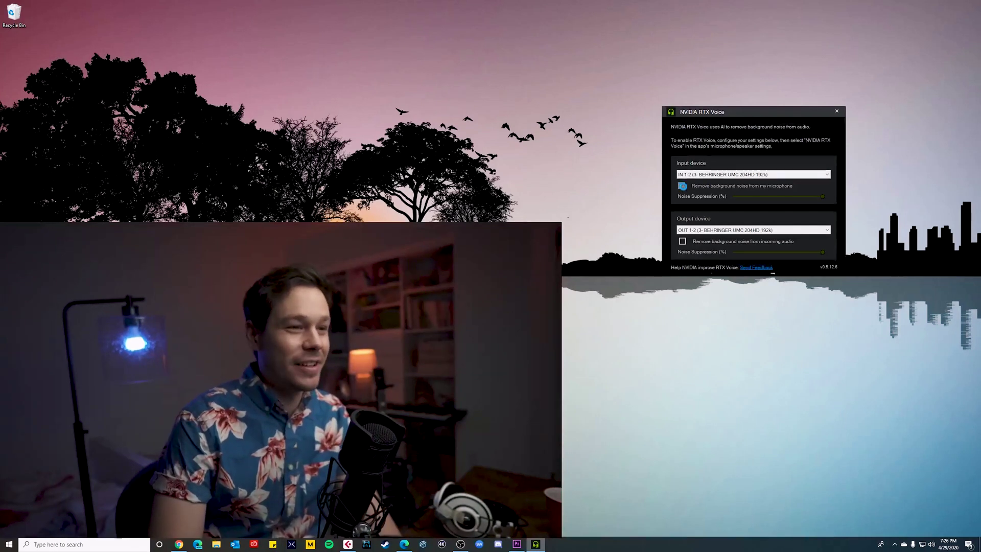
pyautogui.moveTo(758, 116); pyautogui.dragTo(760, 117)
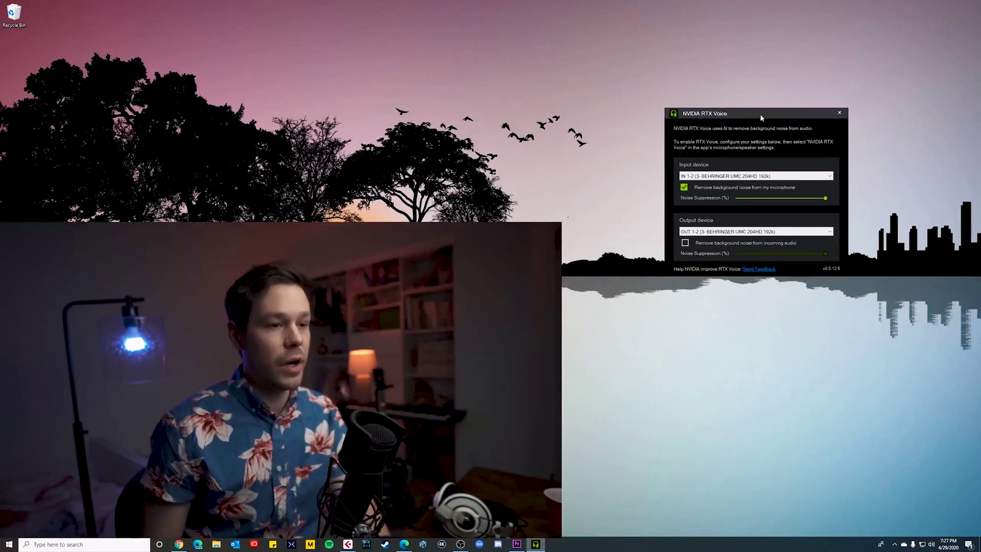